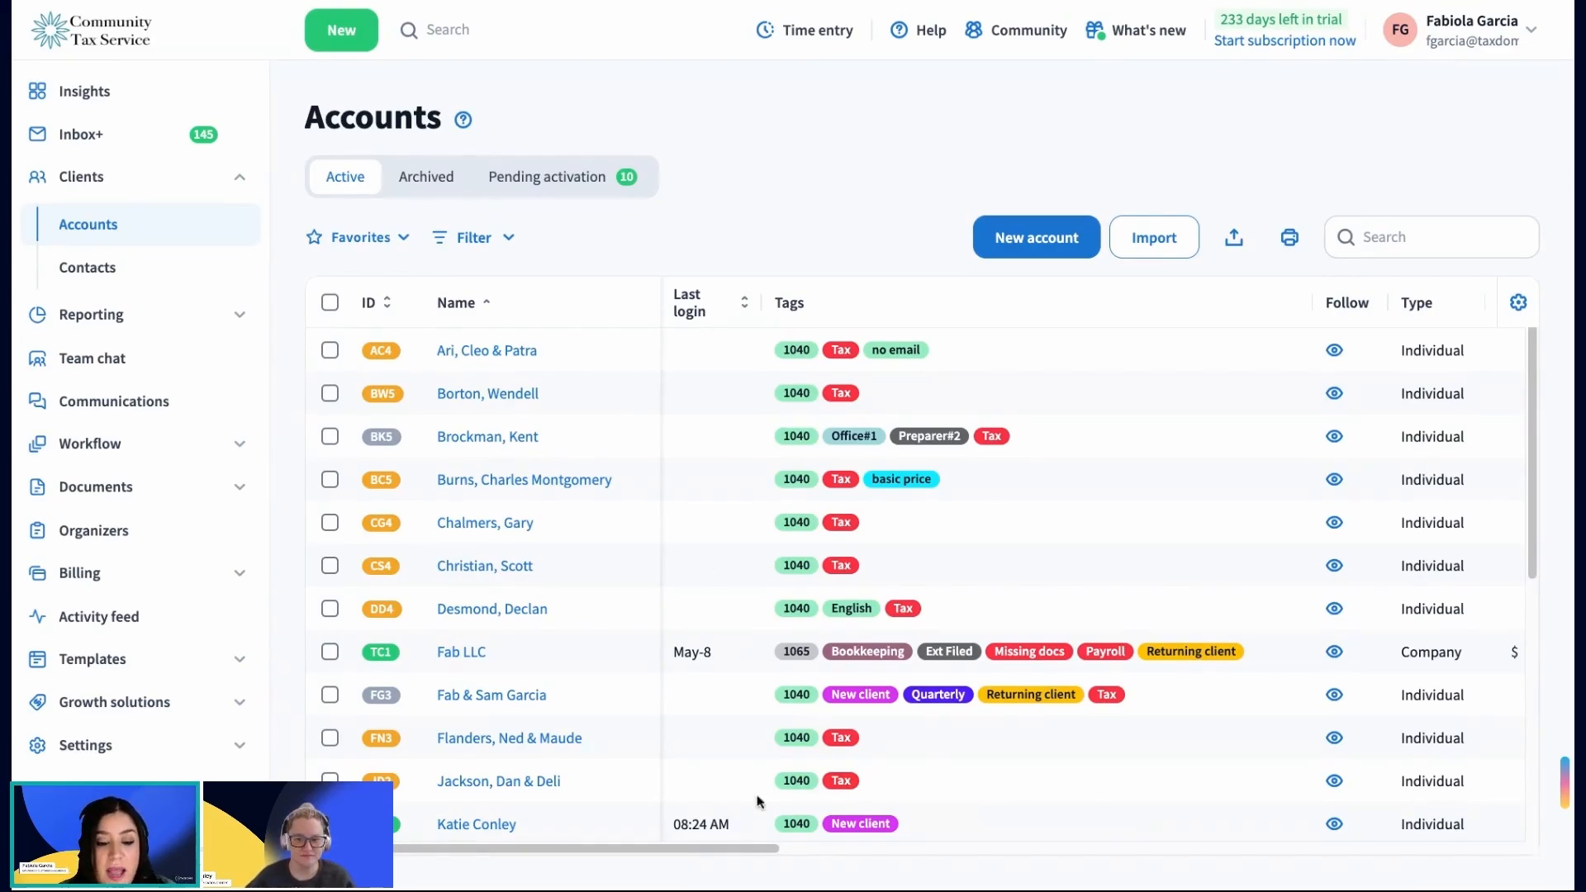
# Step: Select the first two accounts in the list and view their bulk team assignment options, closing them without changes
pyautogui.moveTo(708, 855); pyautogui.dragTo(923, 857)
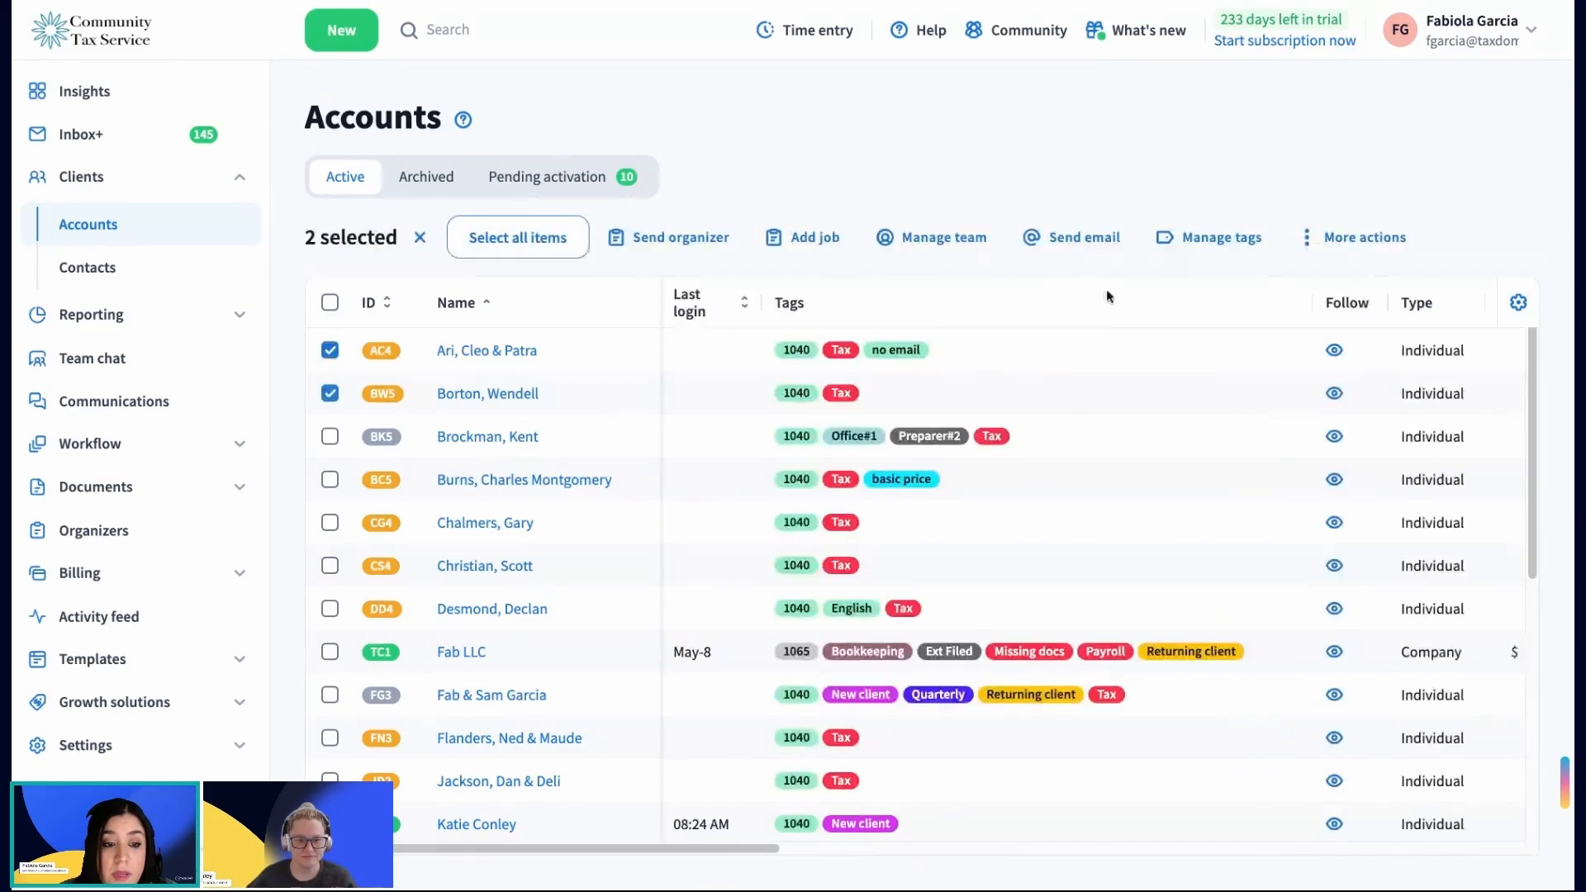
pyautogui.click(946, 240)
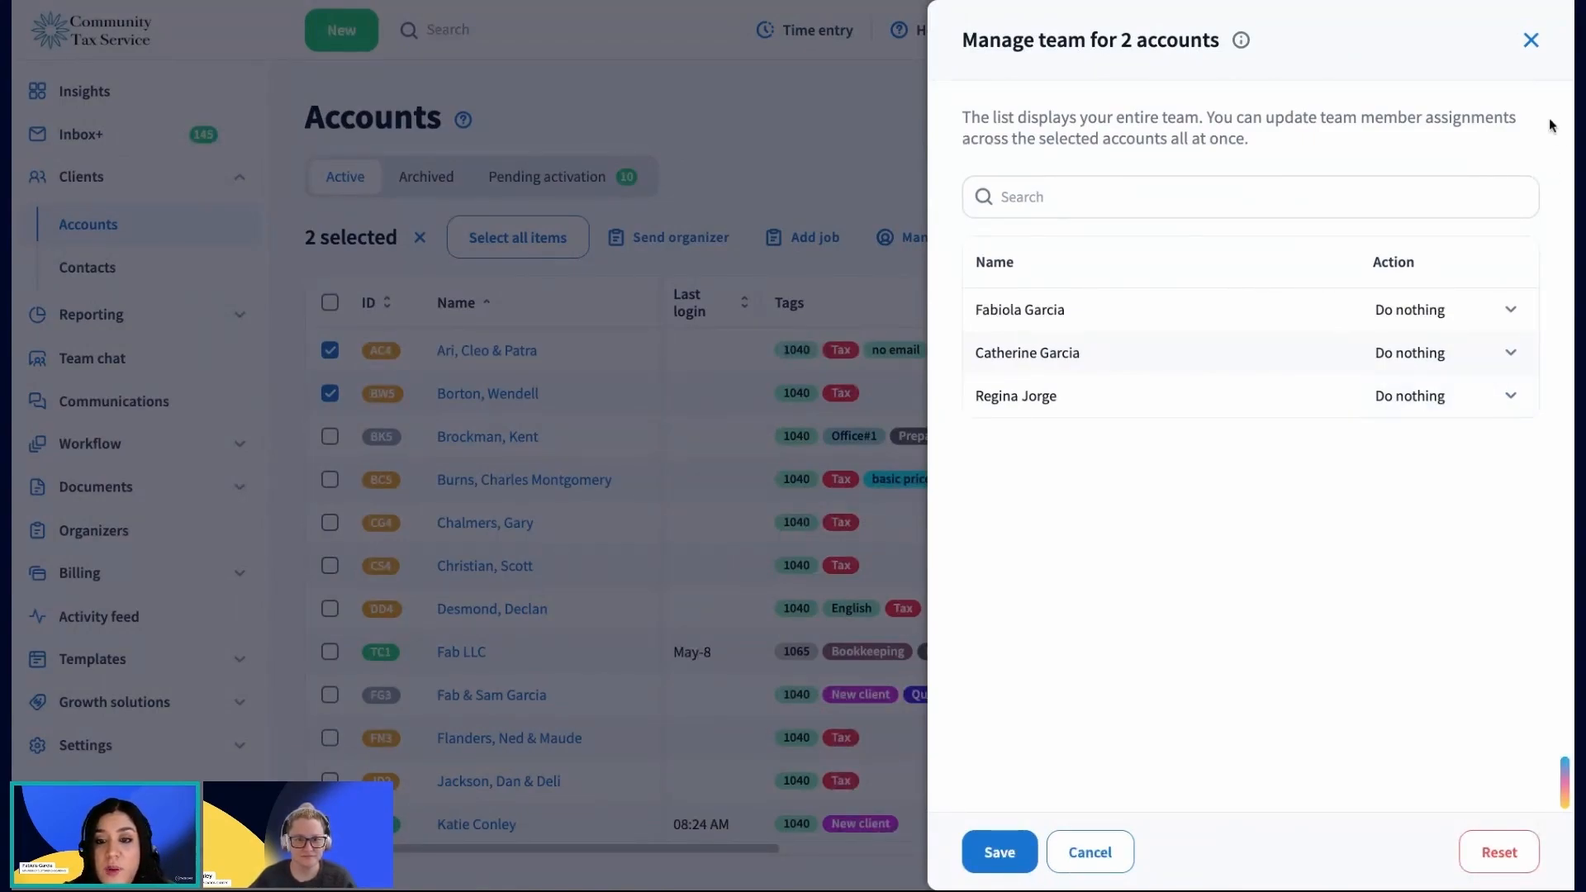
pyautogui.click(1532, 43)
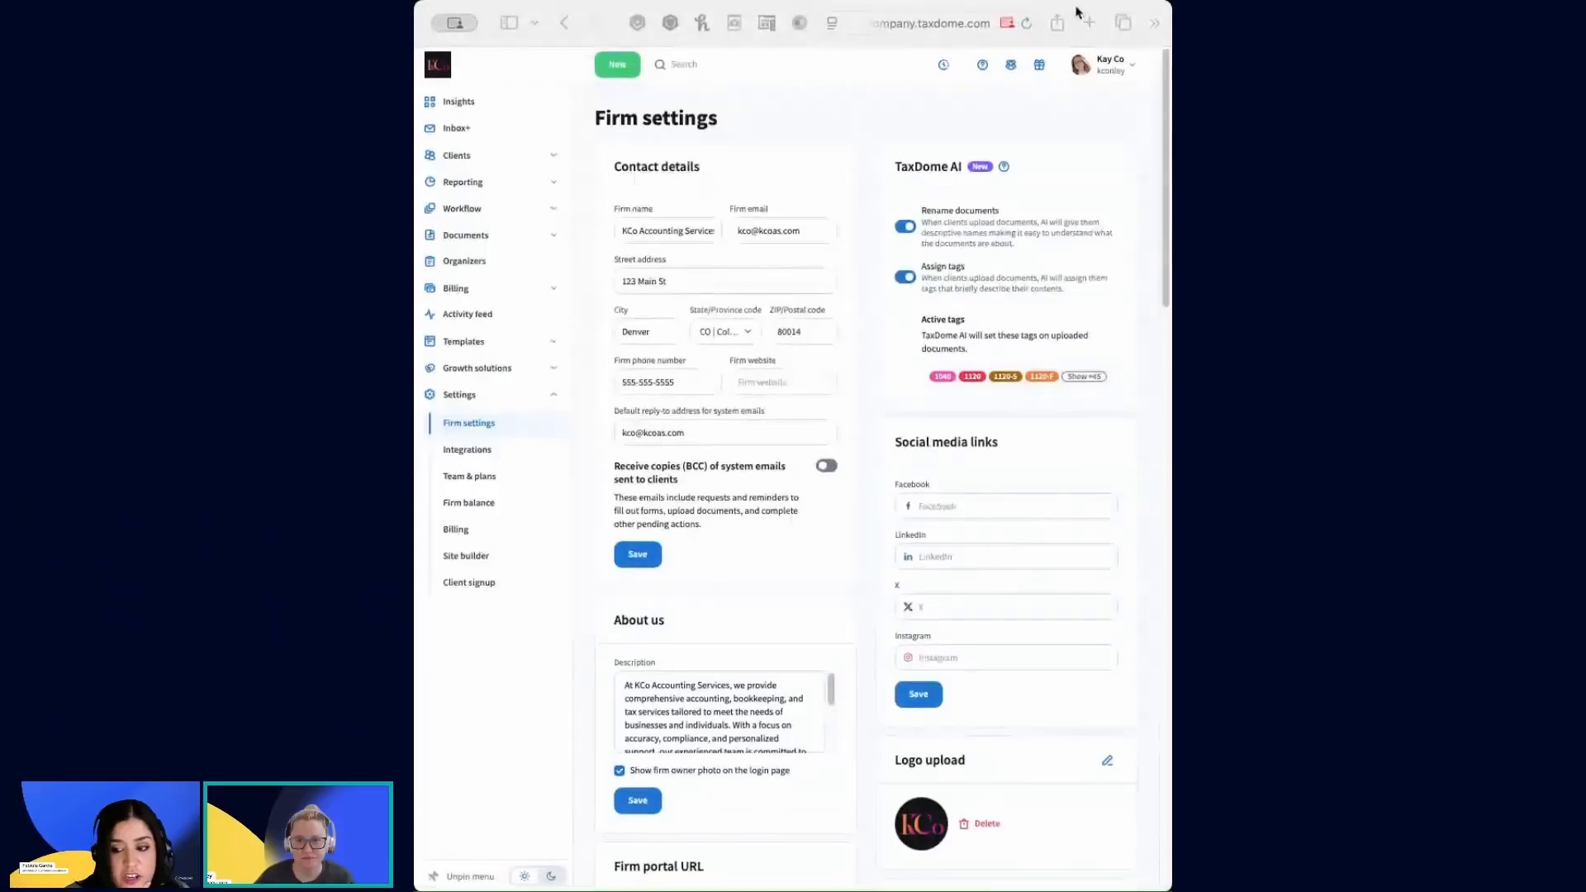
# Step: Widen the browser window showing the firm settings so it spans the full width of the screen
pyautogui.doubleClick(1076, 11)
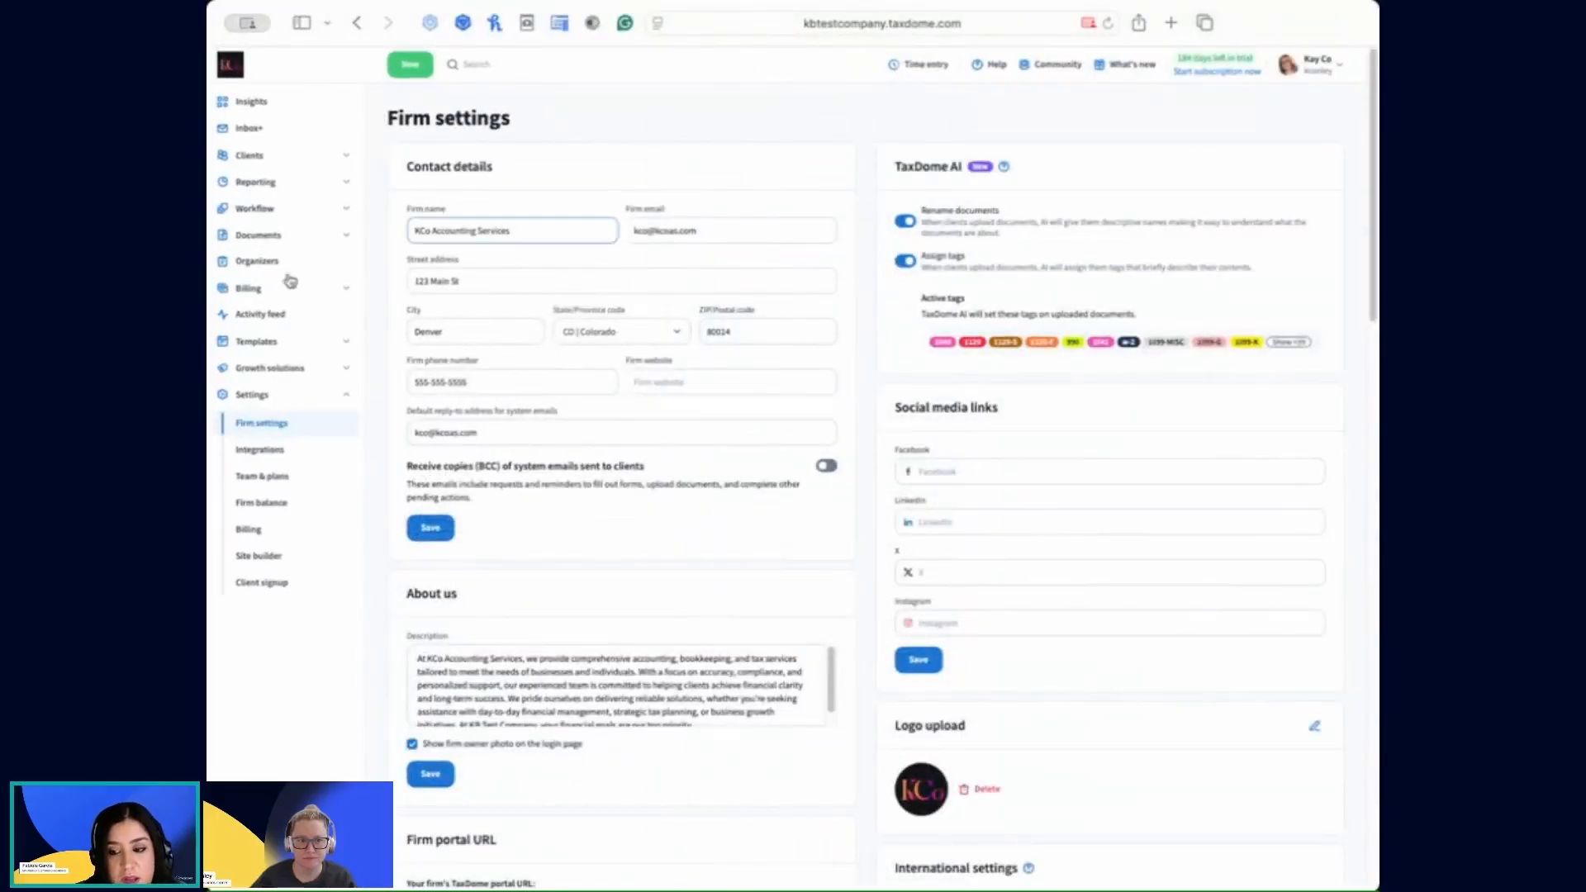
pyautogui.moveTo(207, 298); pyautogui.dragTo(41, 297)
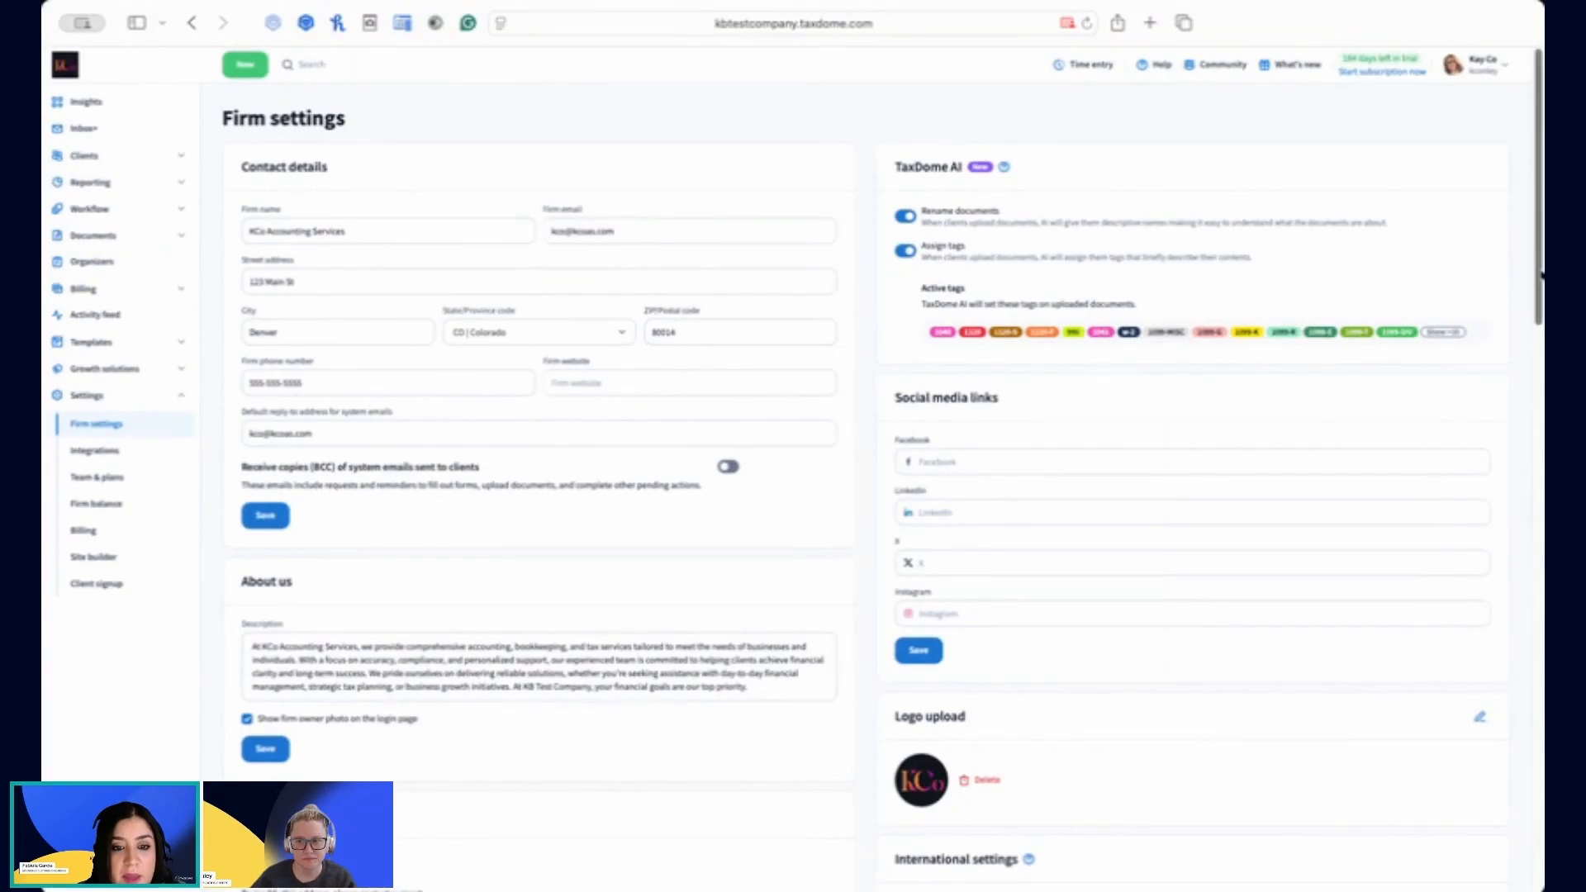
pyautogui.moveTo(1543, 275); pyautogui.dragTo(1582, 270)
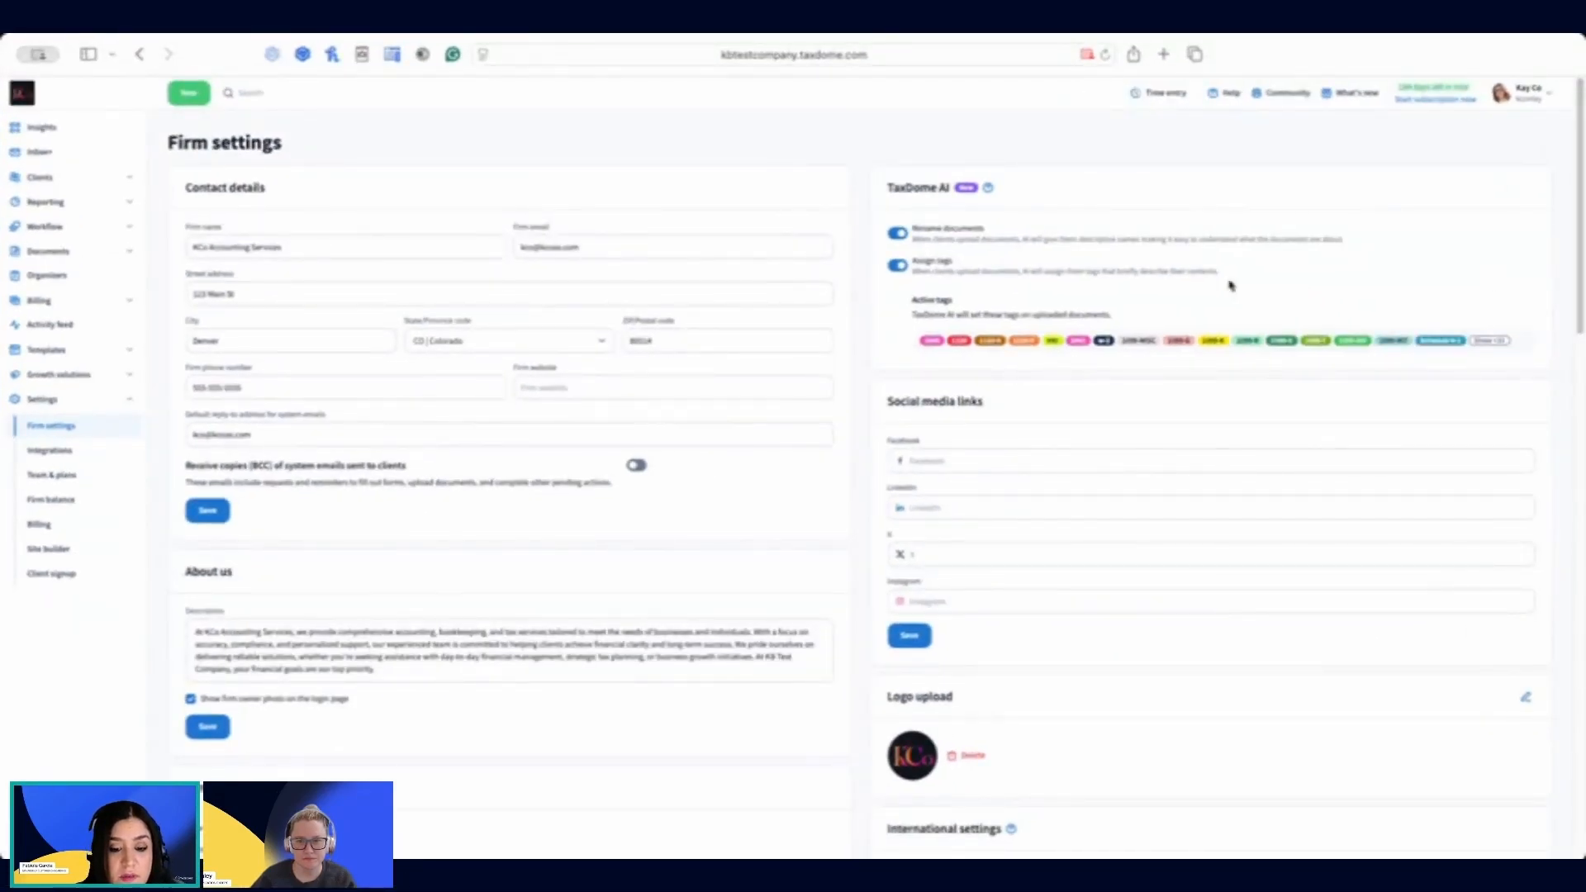
# Step: Open the employee "Team Member" for editing from the team members list of Team & plans
pyautogui.scroll(-1, 1117, 384)
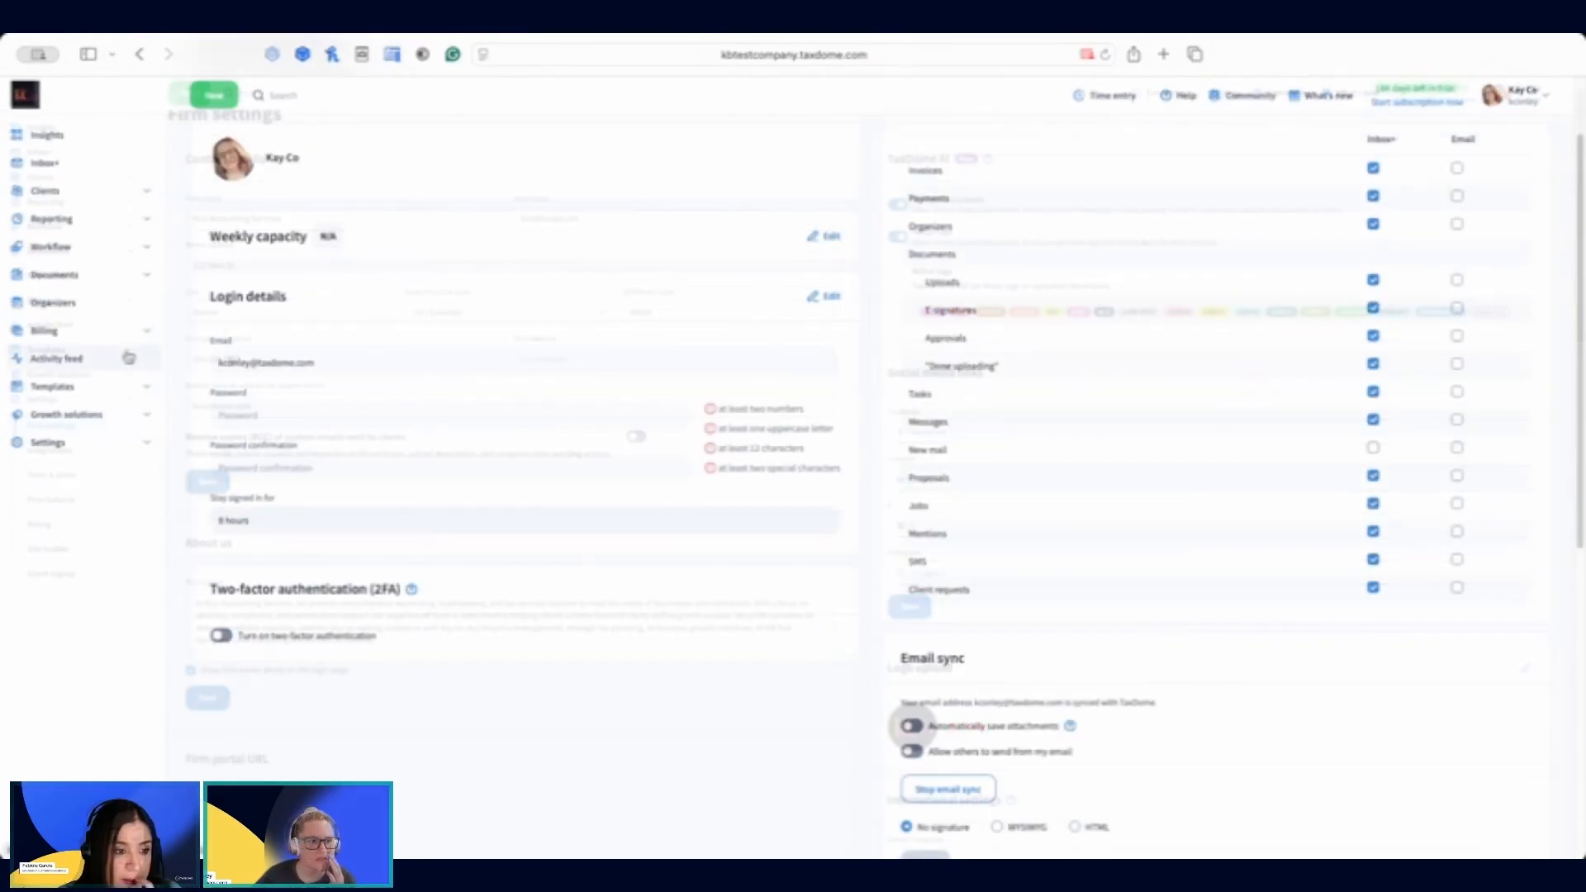
pyautogui.click(56, 441)
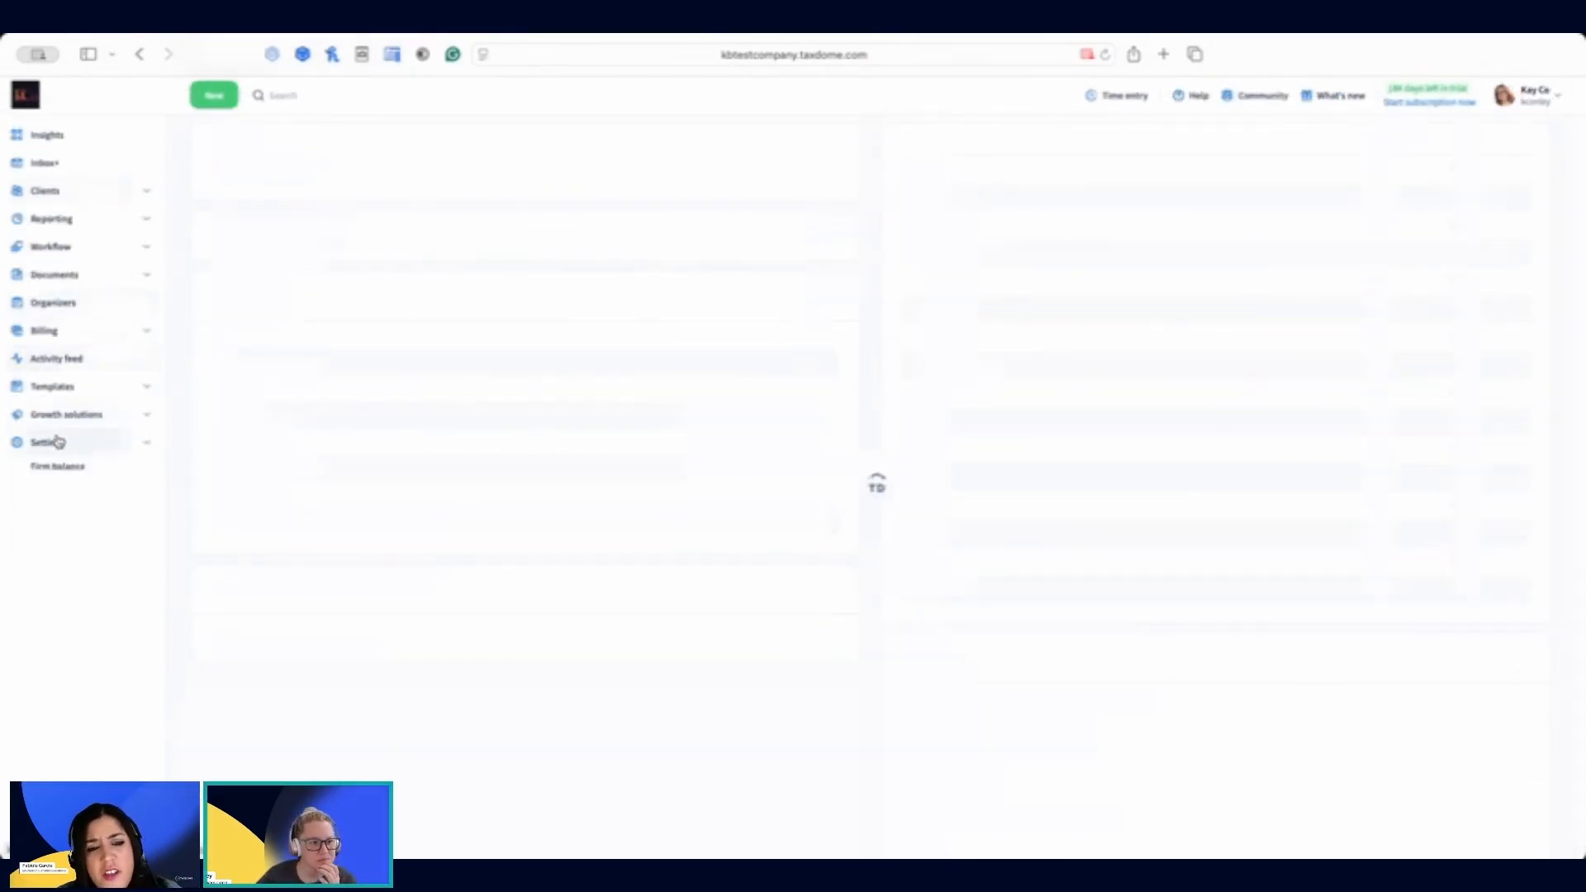
pyautogui.click(84, 534)
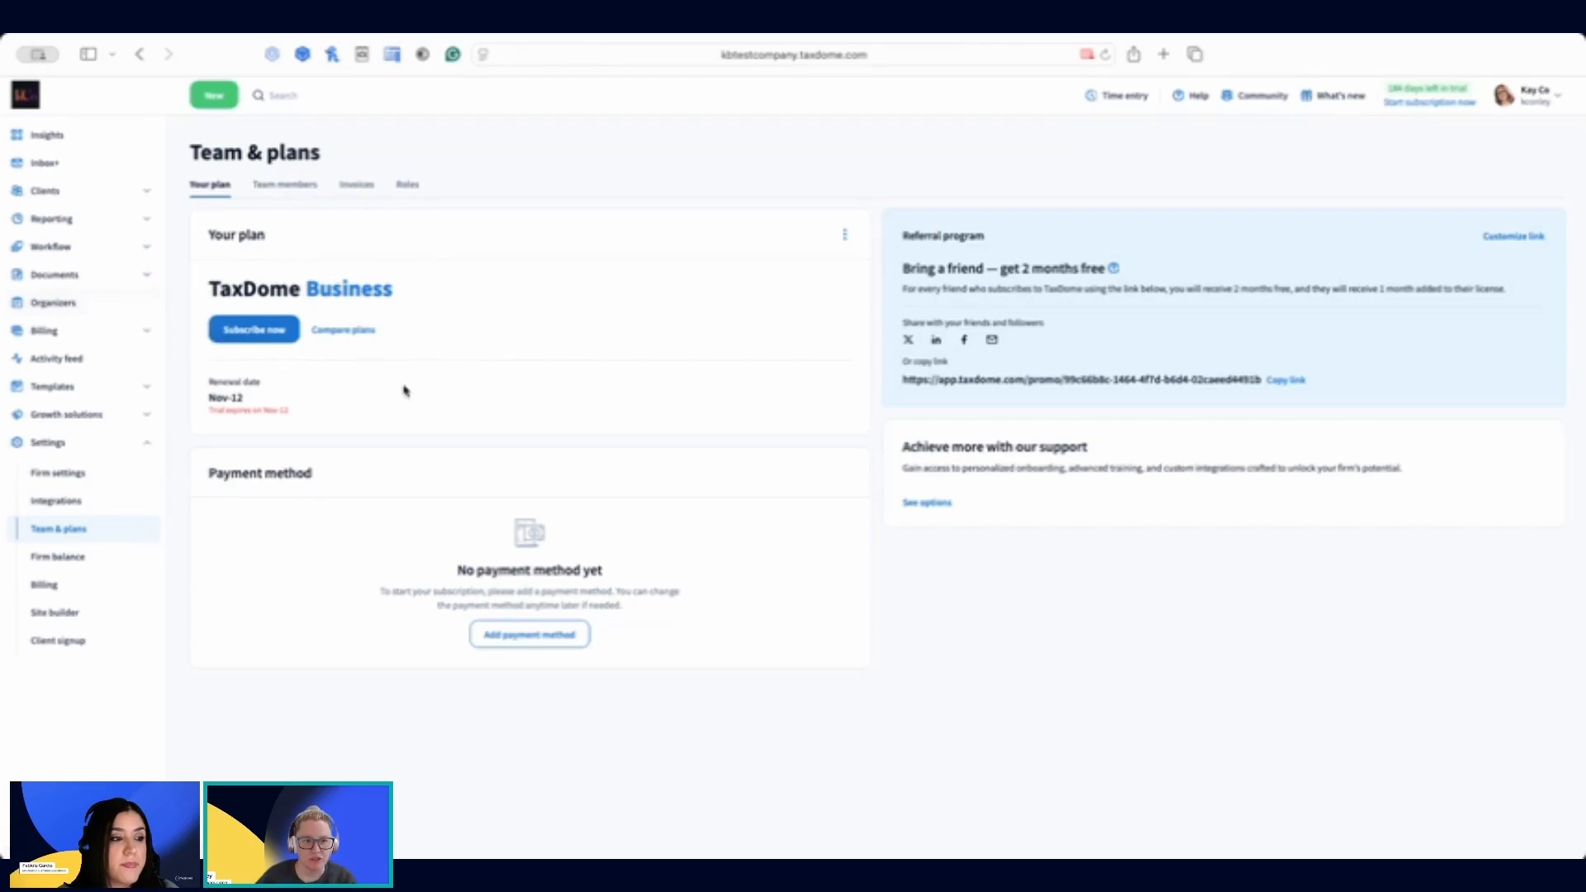
pyautogui.click(278, 188)
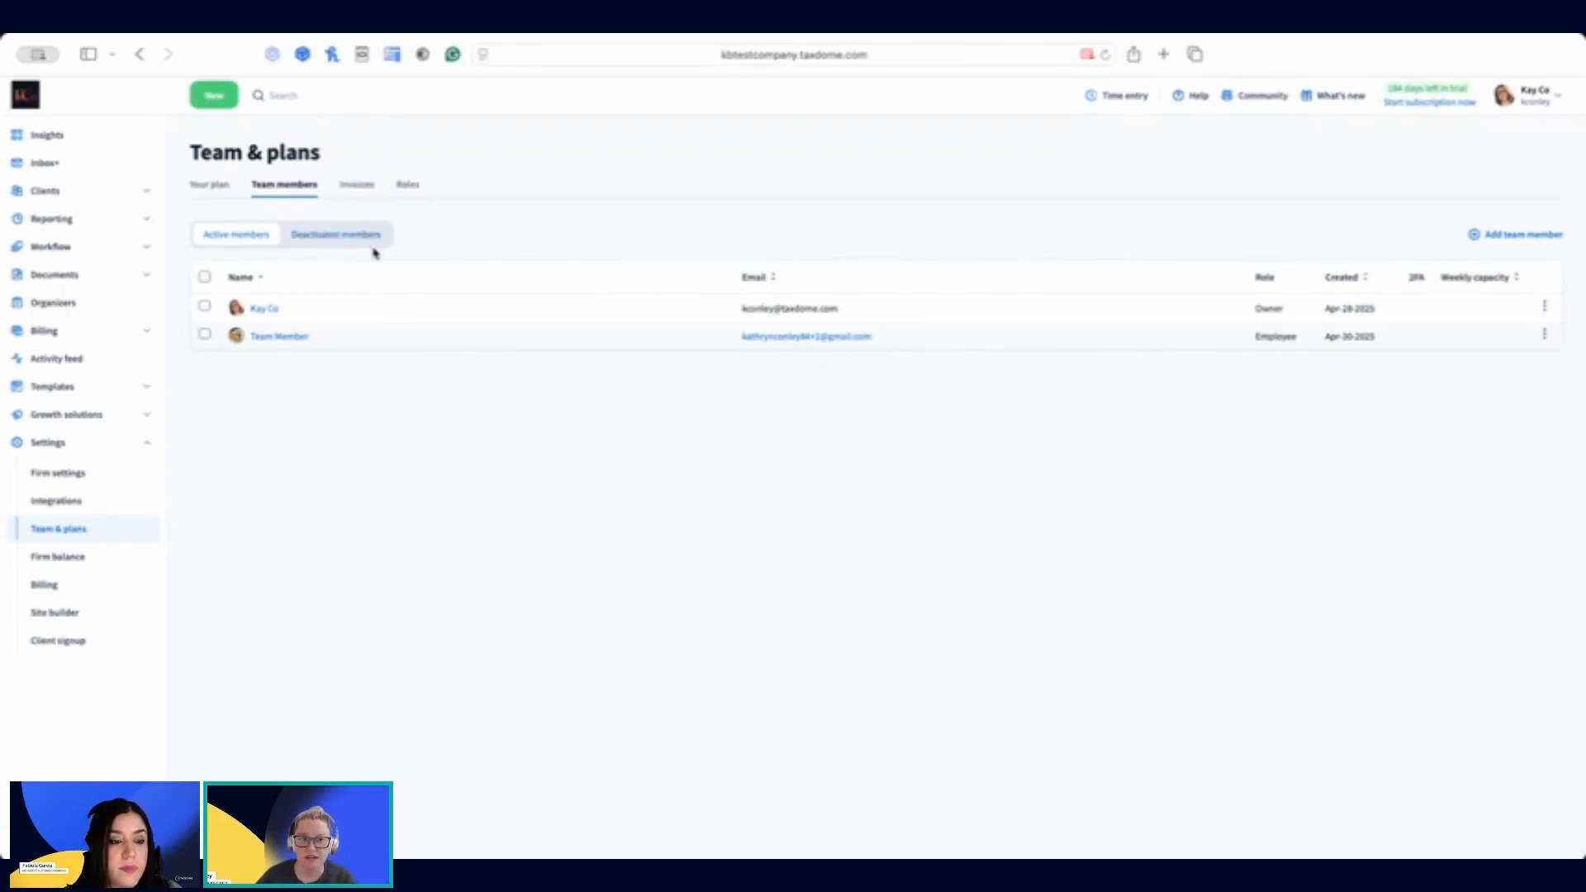
pyautogui.click(1545, 337)
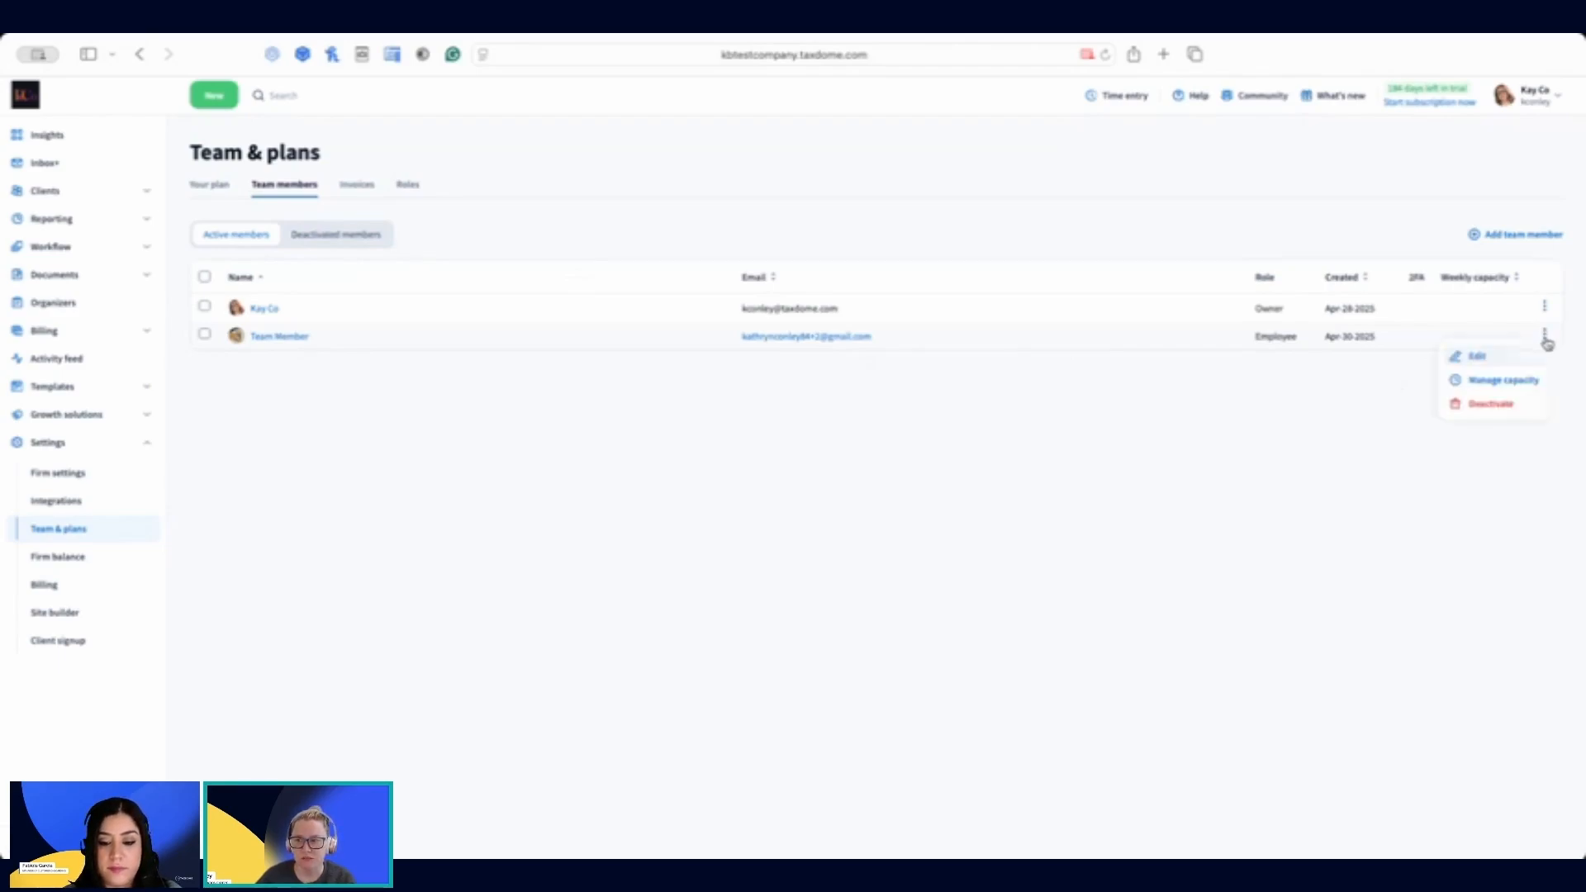
pyautogui.click(1478, 360)
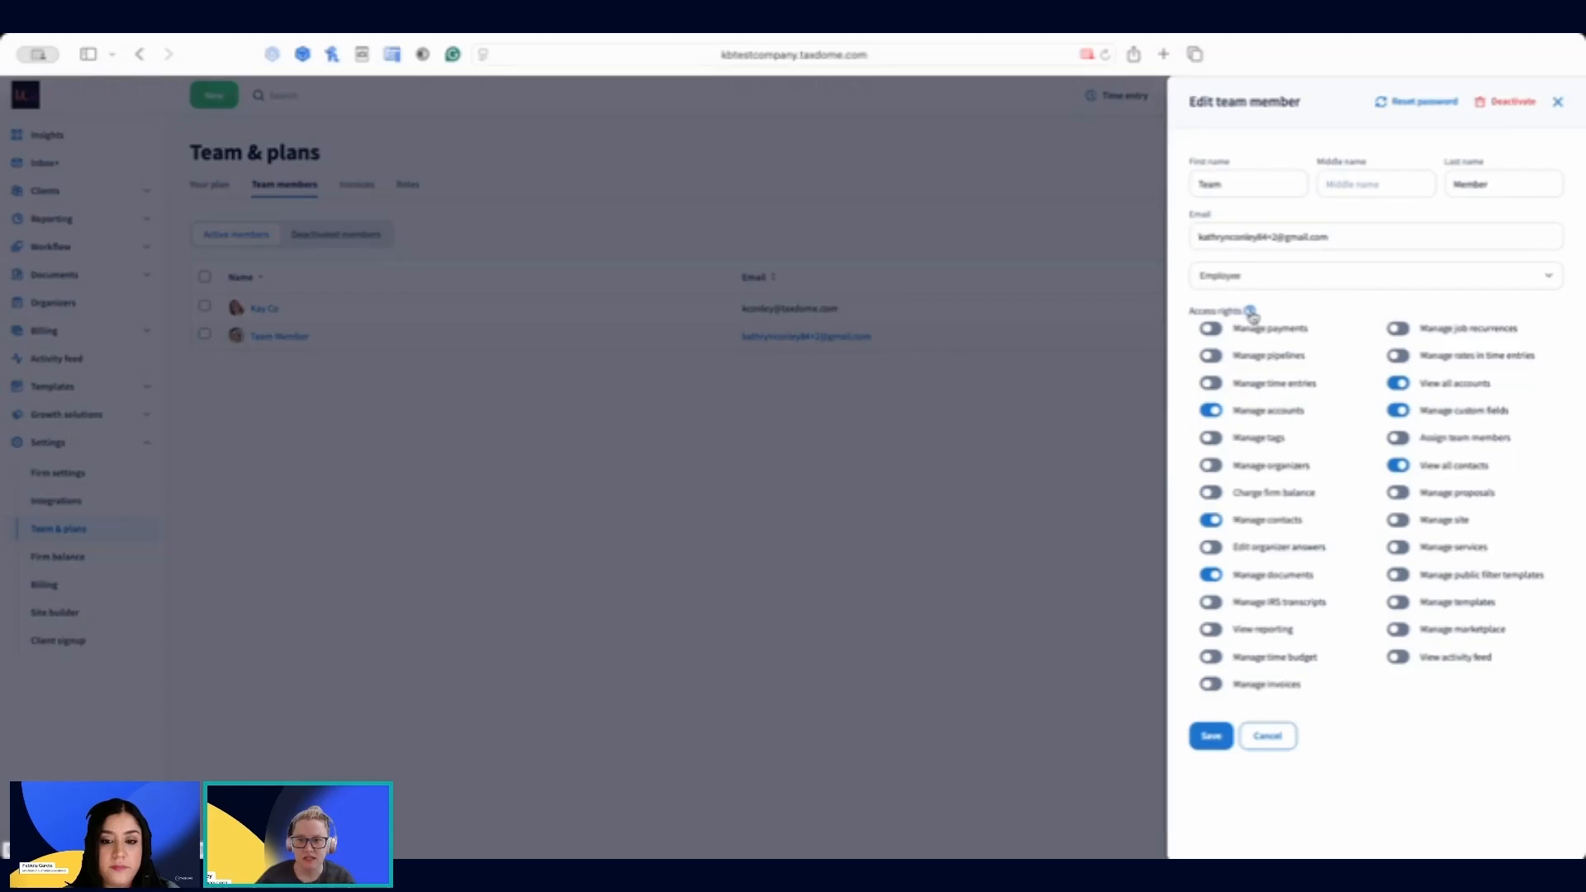
# Step: Open the help article on employee access rights, read the CRM permission descriptions, and return to the team member's edit form
pyautogui.click(1251, 313)
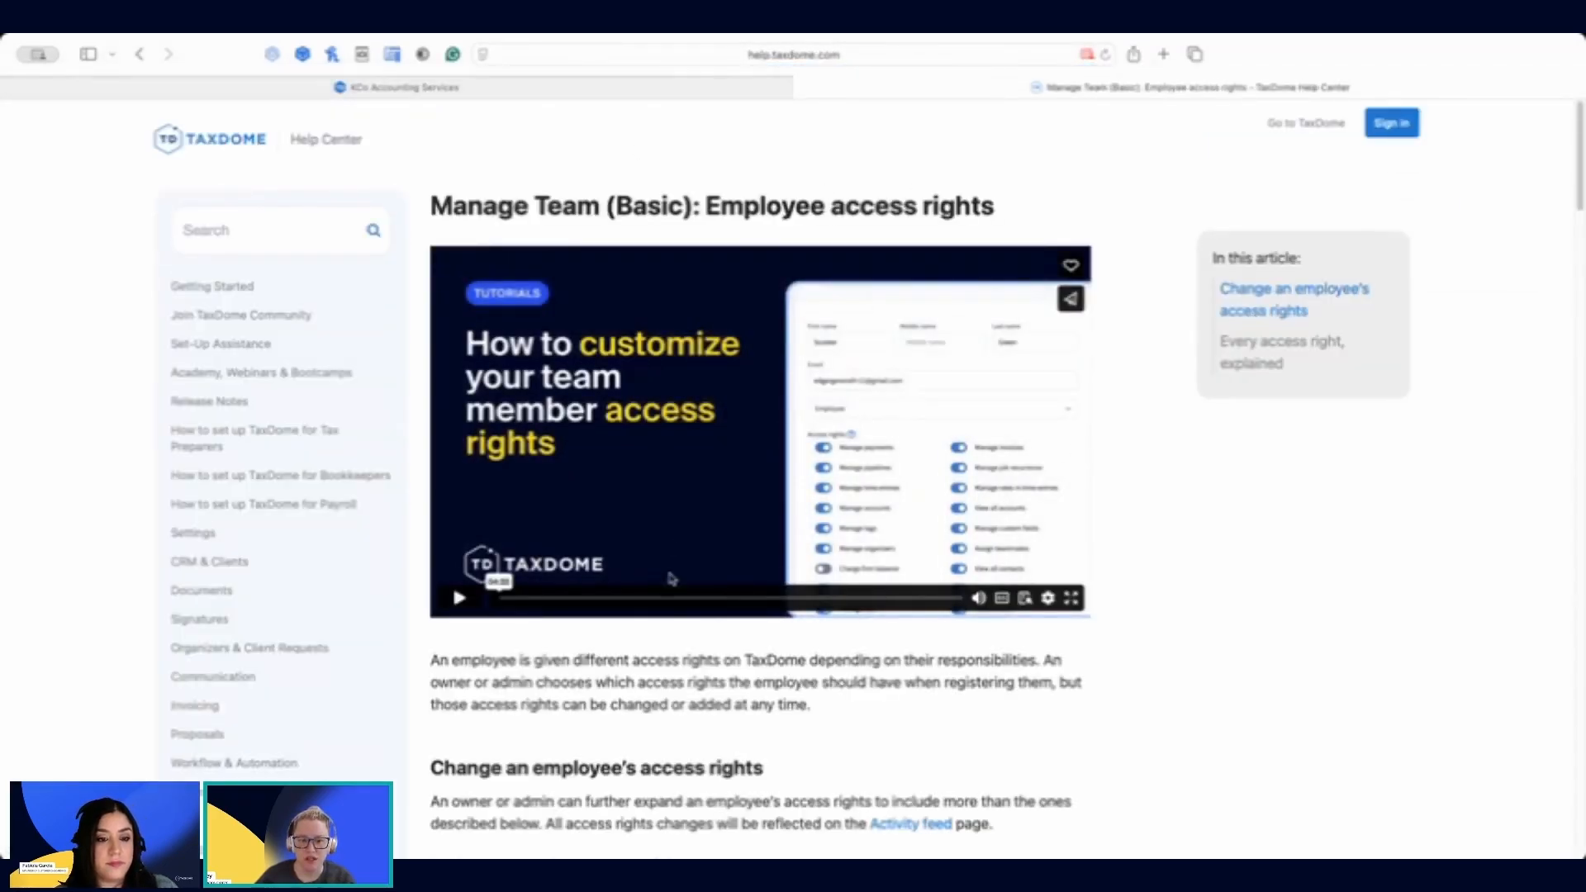
pyautogui.scroll(-5, 569, 458)
pyautogui.scroll(-10, 570, 458)
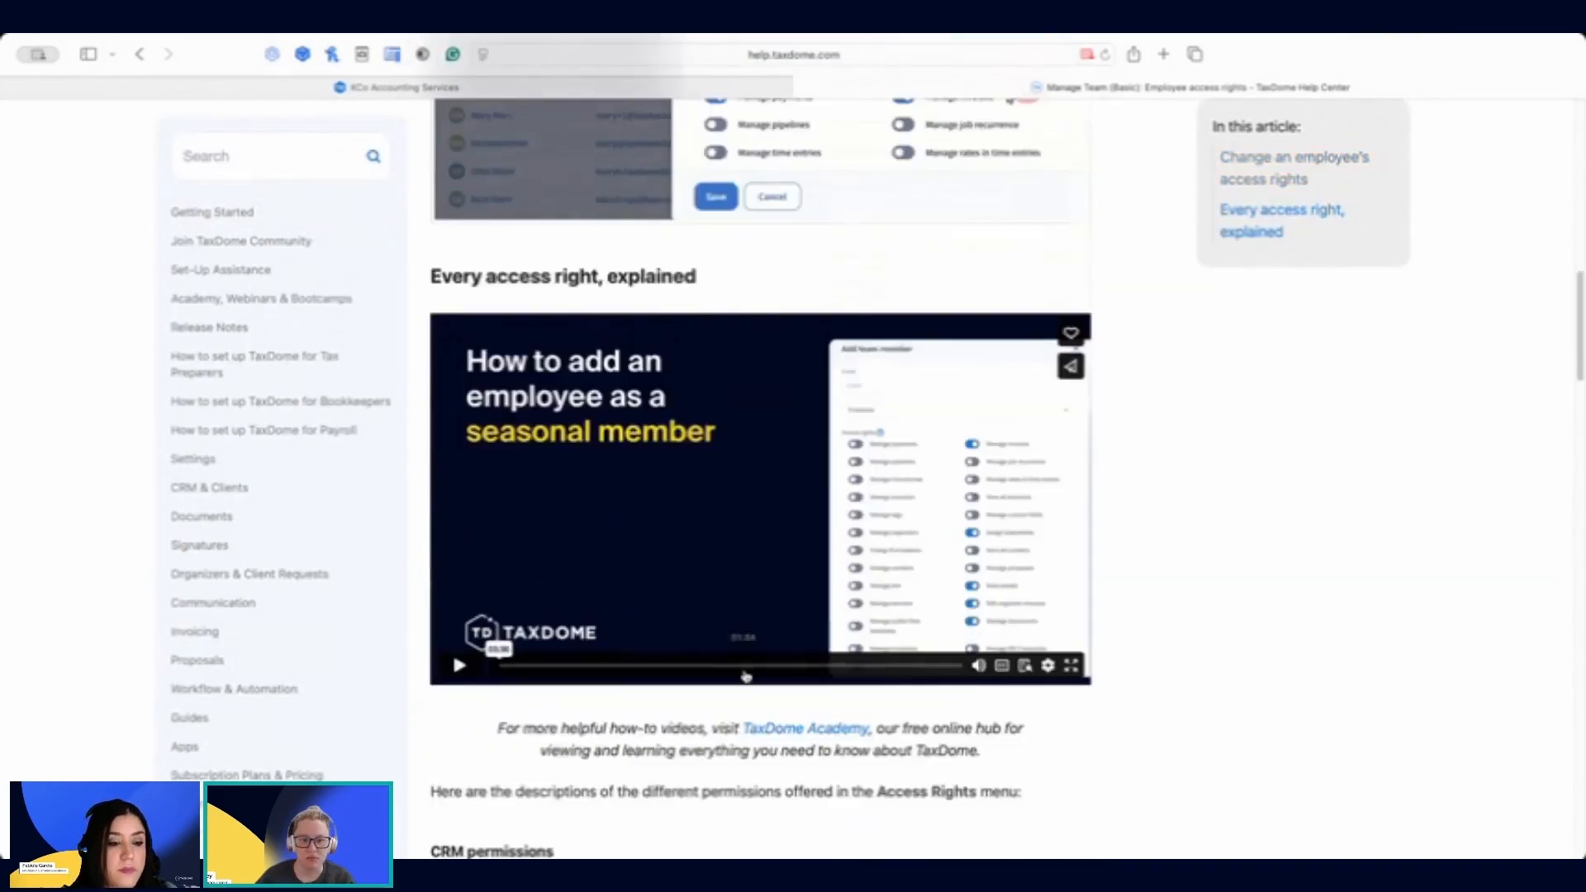
pyautogui.scroll(-4, 745, 673)
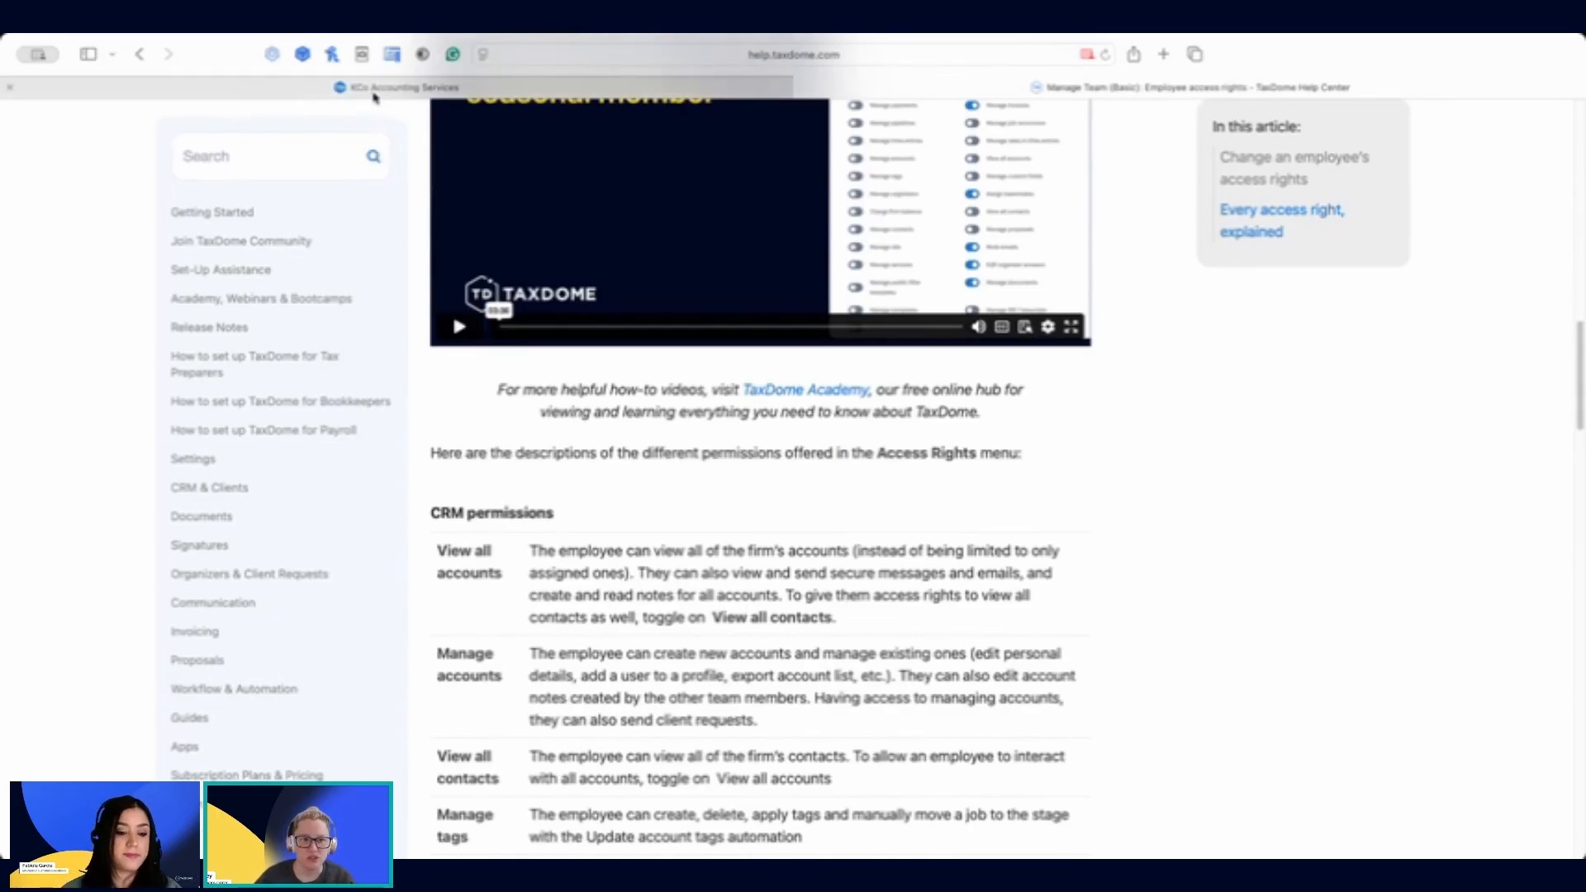
pyautogui.click(372, 88)
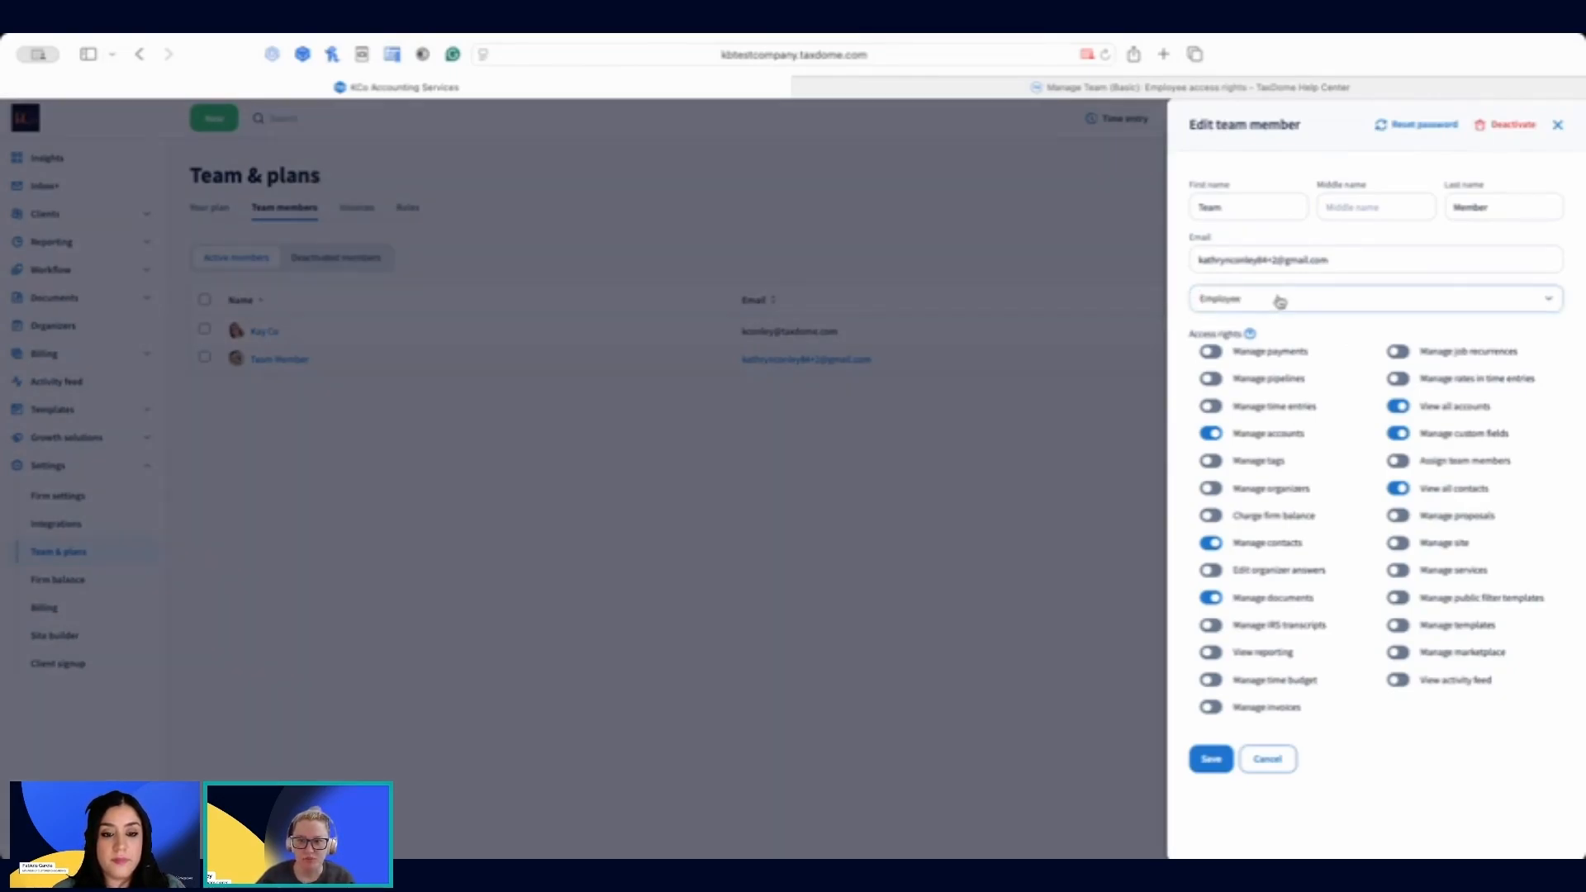
# Step: Switch the team member's role to Admin and back to Employee, and save the member
pyautogui.click(1277, 301)
pyautogui.click(1220, 369)
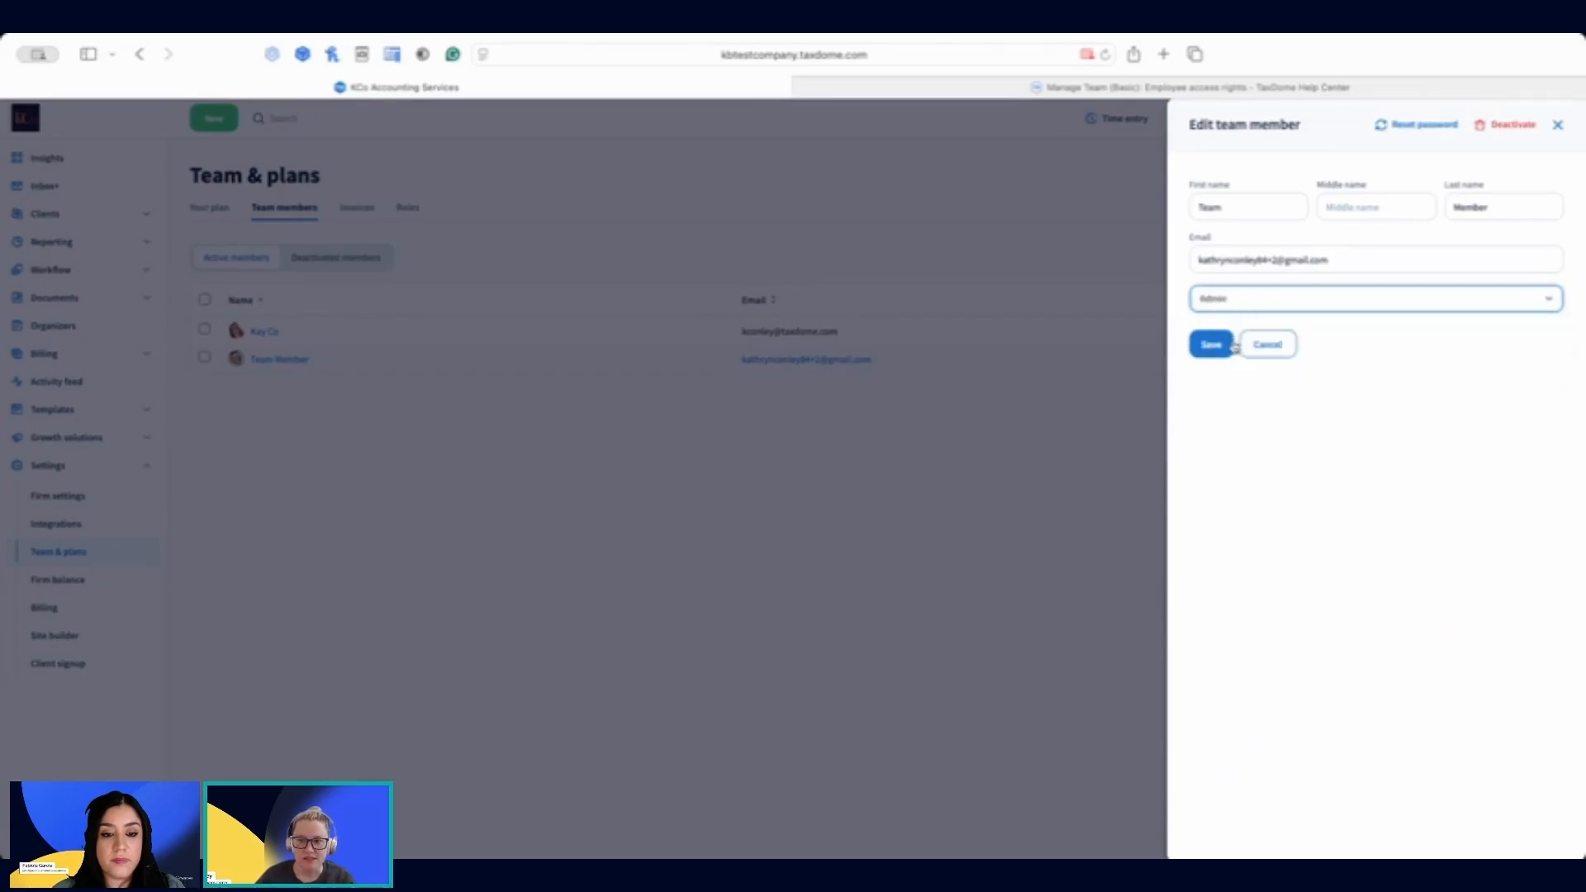
pyautogui.click(1236, 302)
pyautogui.click(1226, 334)
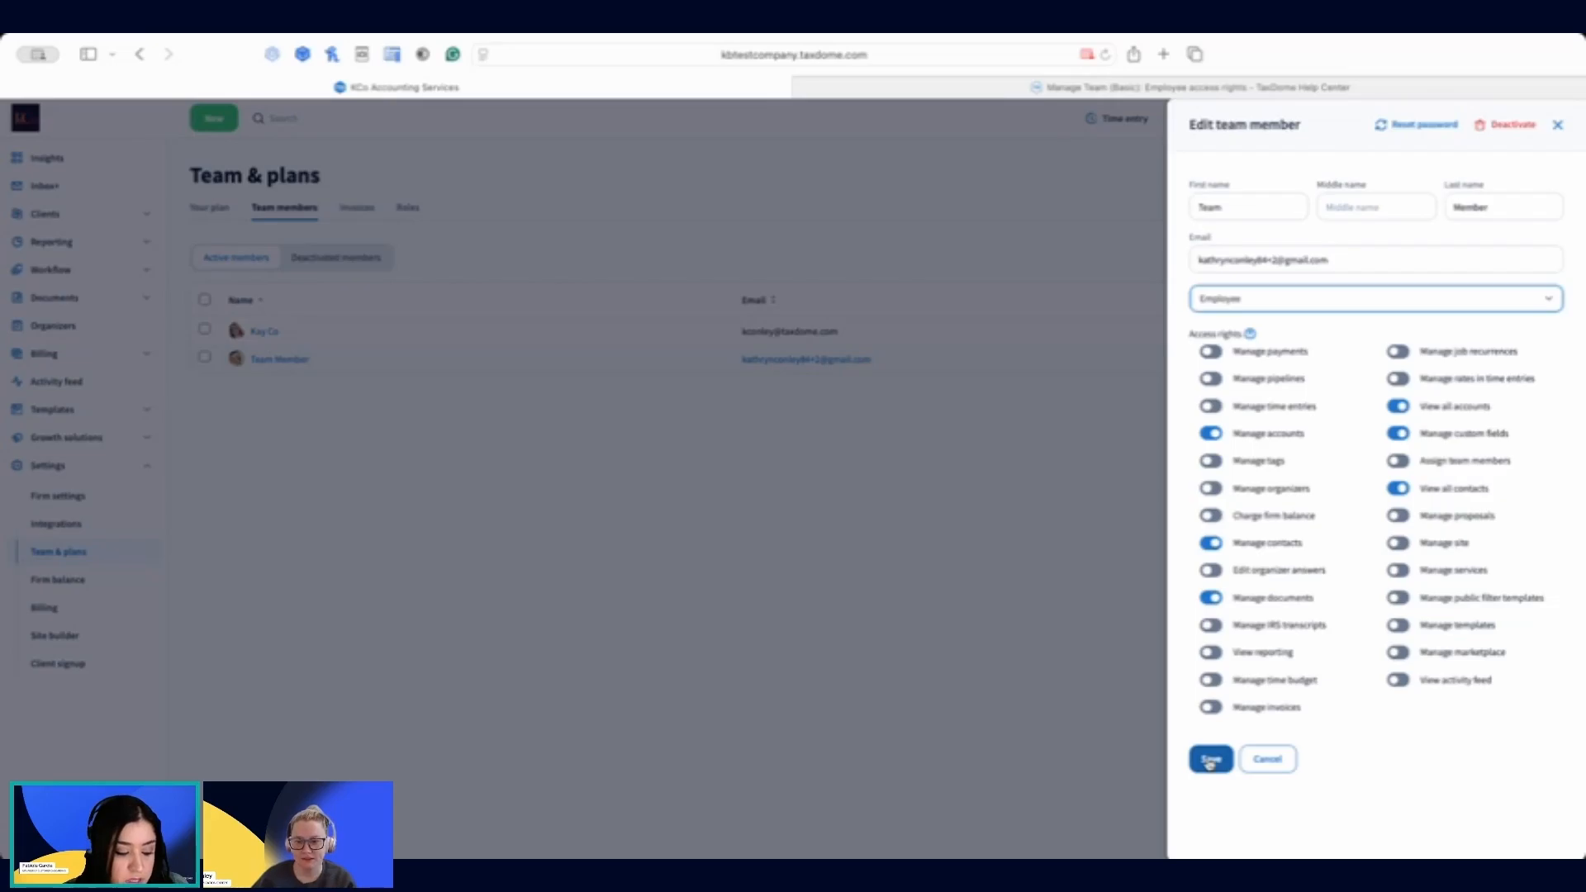
pyautogui.click(1210, 760)
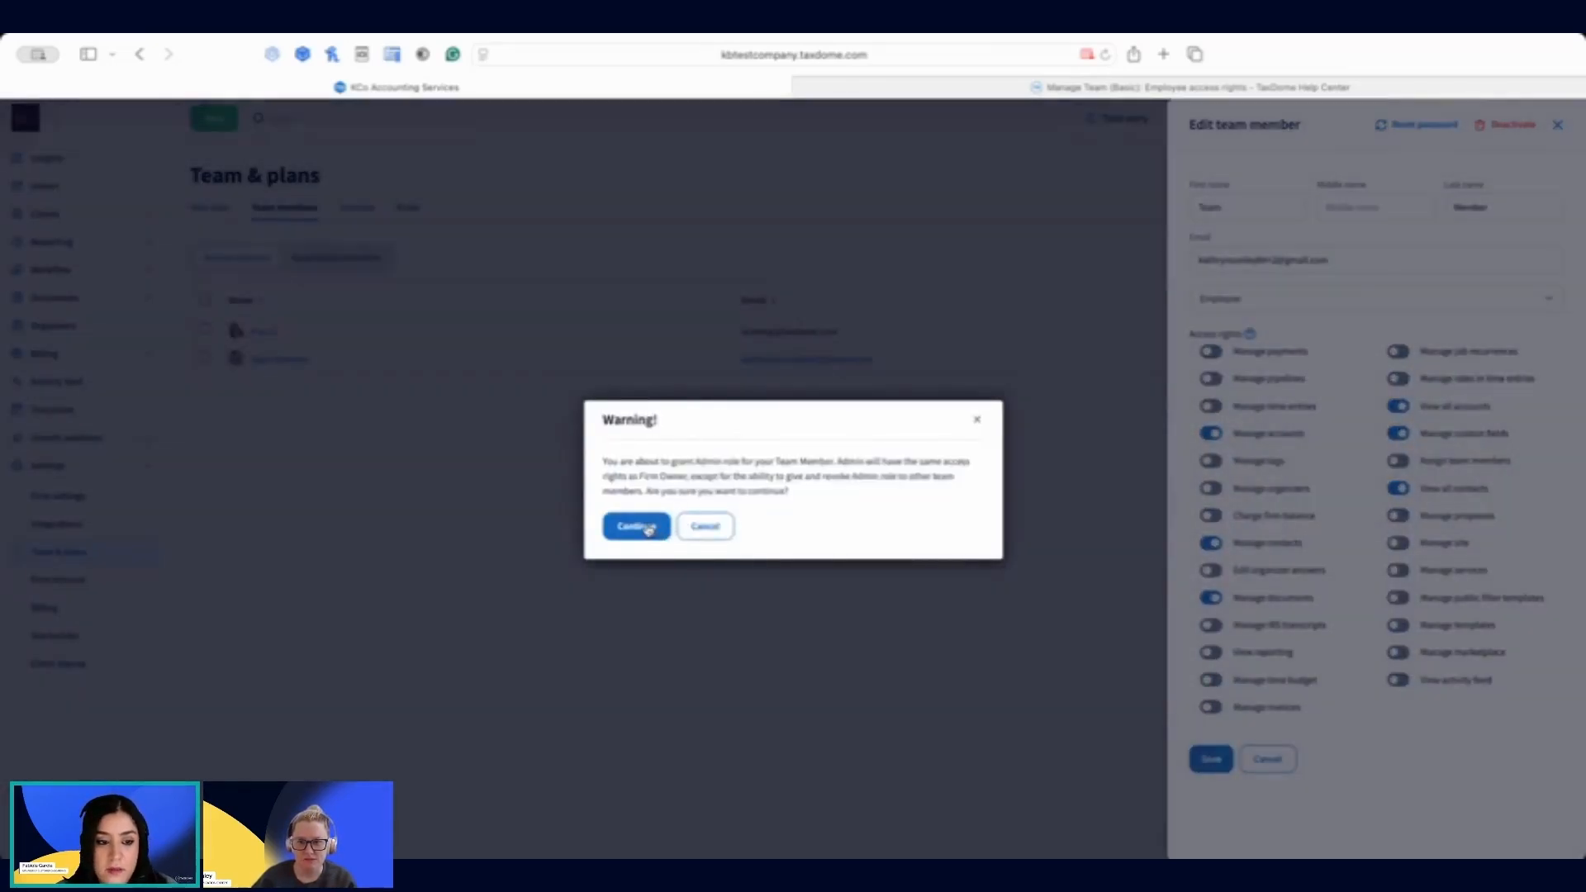
pyautogui.click(648, 528)
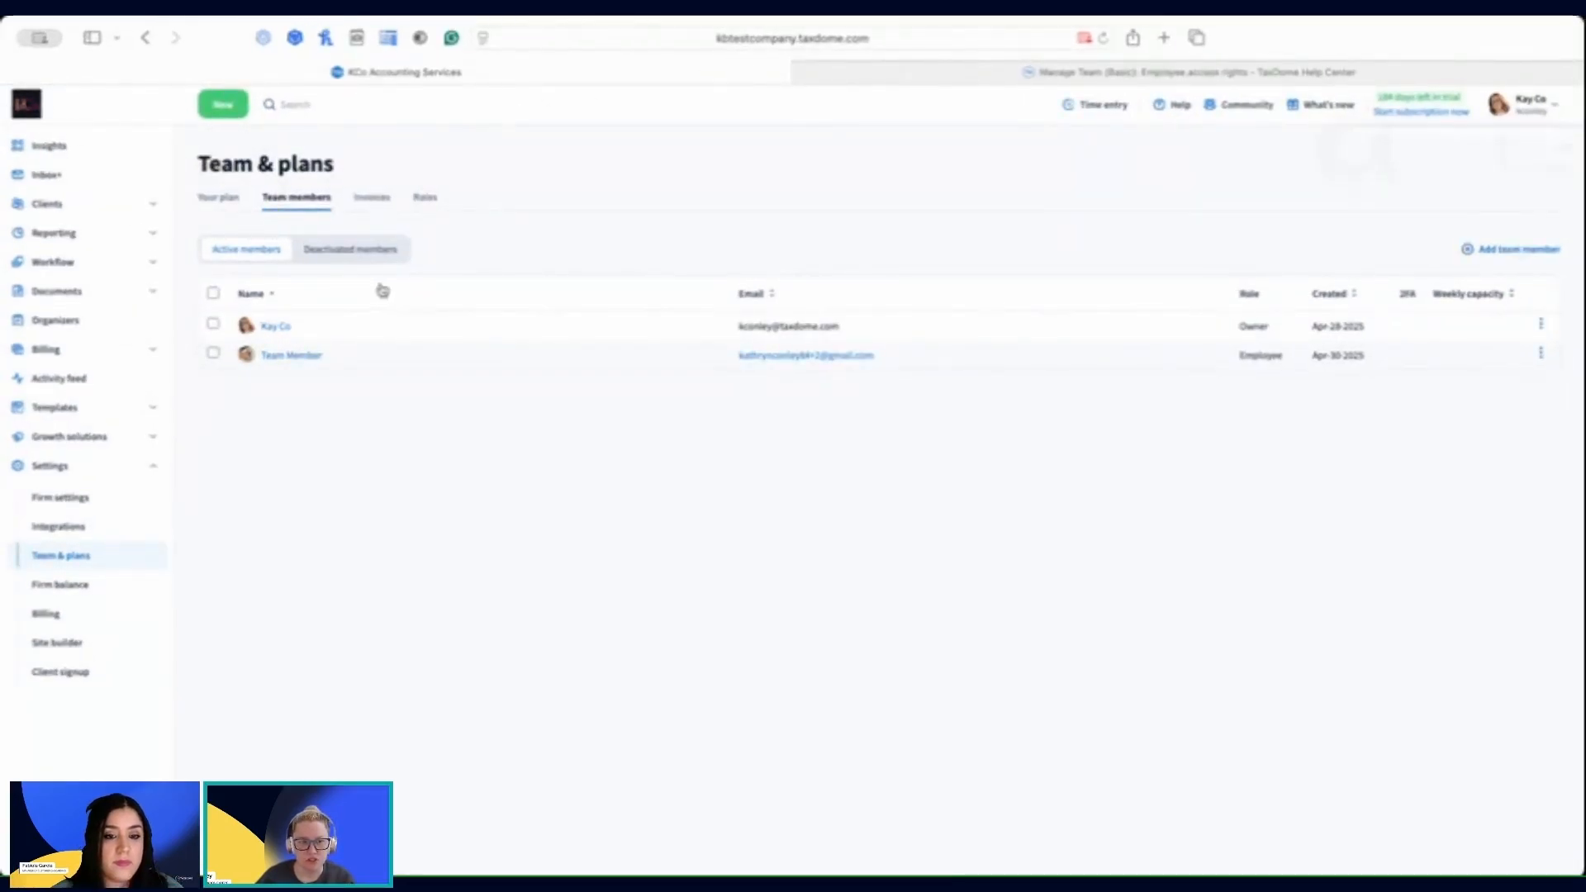
# Step: Review the firm settings, including the team members given default account access
pyautogui.click(68, 499)
pyautogui.scroll(-15, 860, 597)
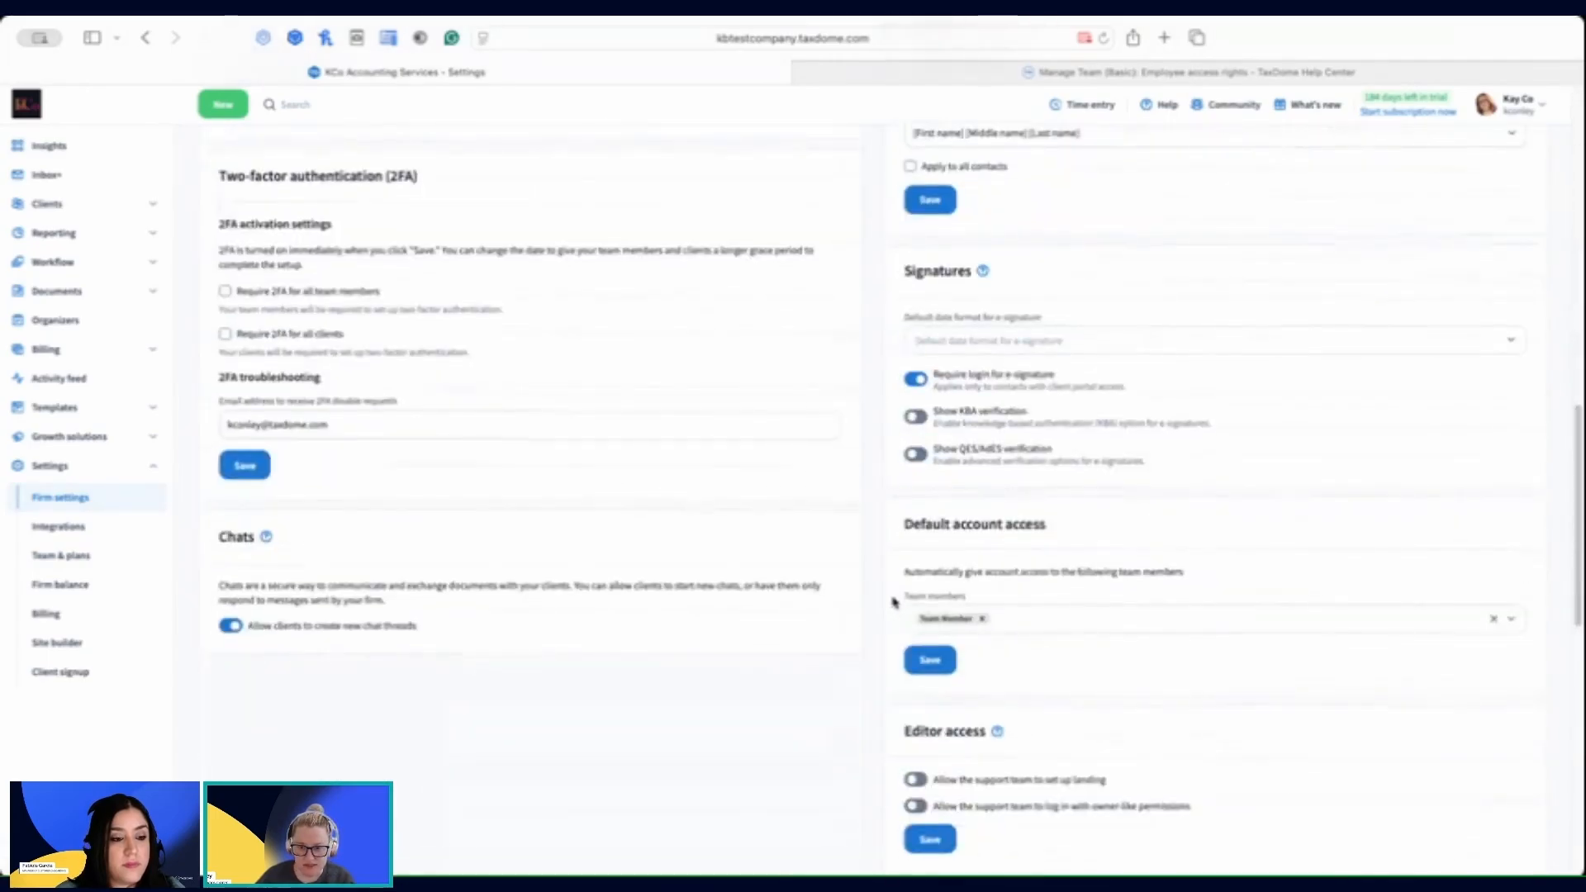
pyautogui.scroll(-10, 892, 602)
pyautogui.scroll(-9, 893, 602)
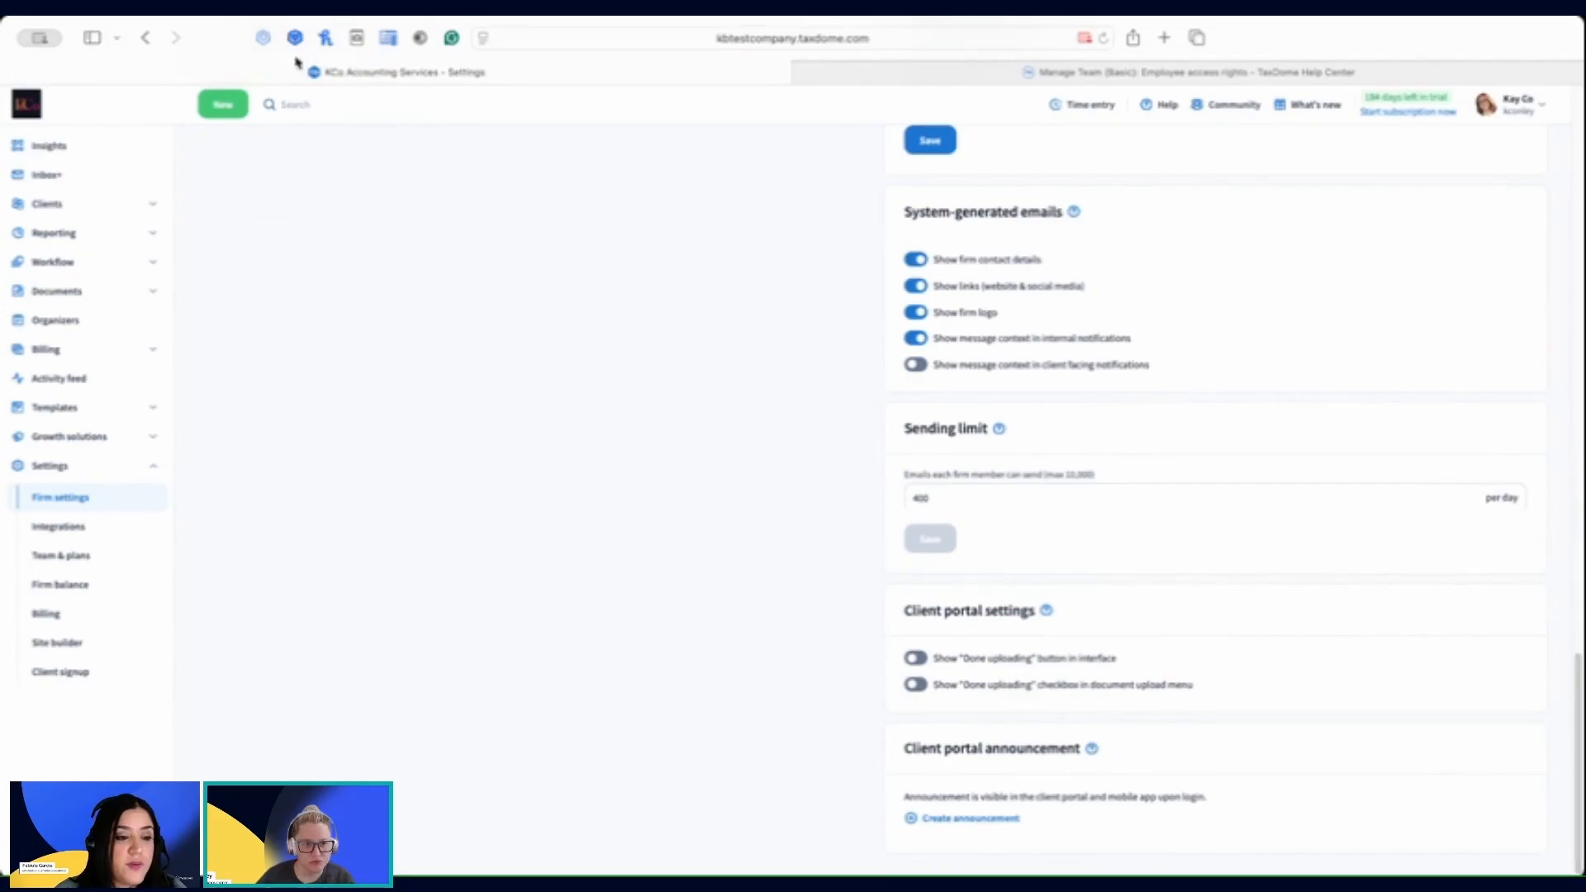
# Step: Create a new role named "Tax Prepares" in the roles of Team & plans
pyautogui.click(71, 556)
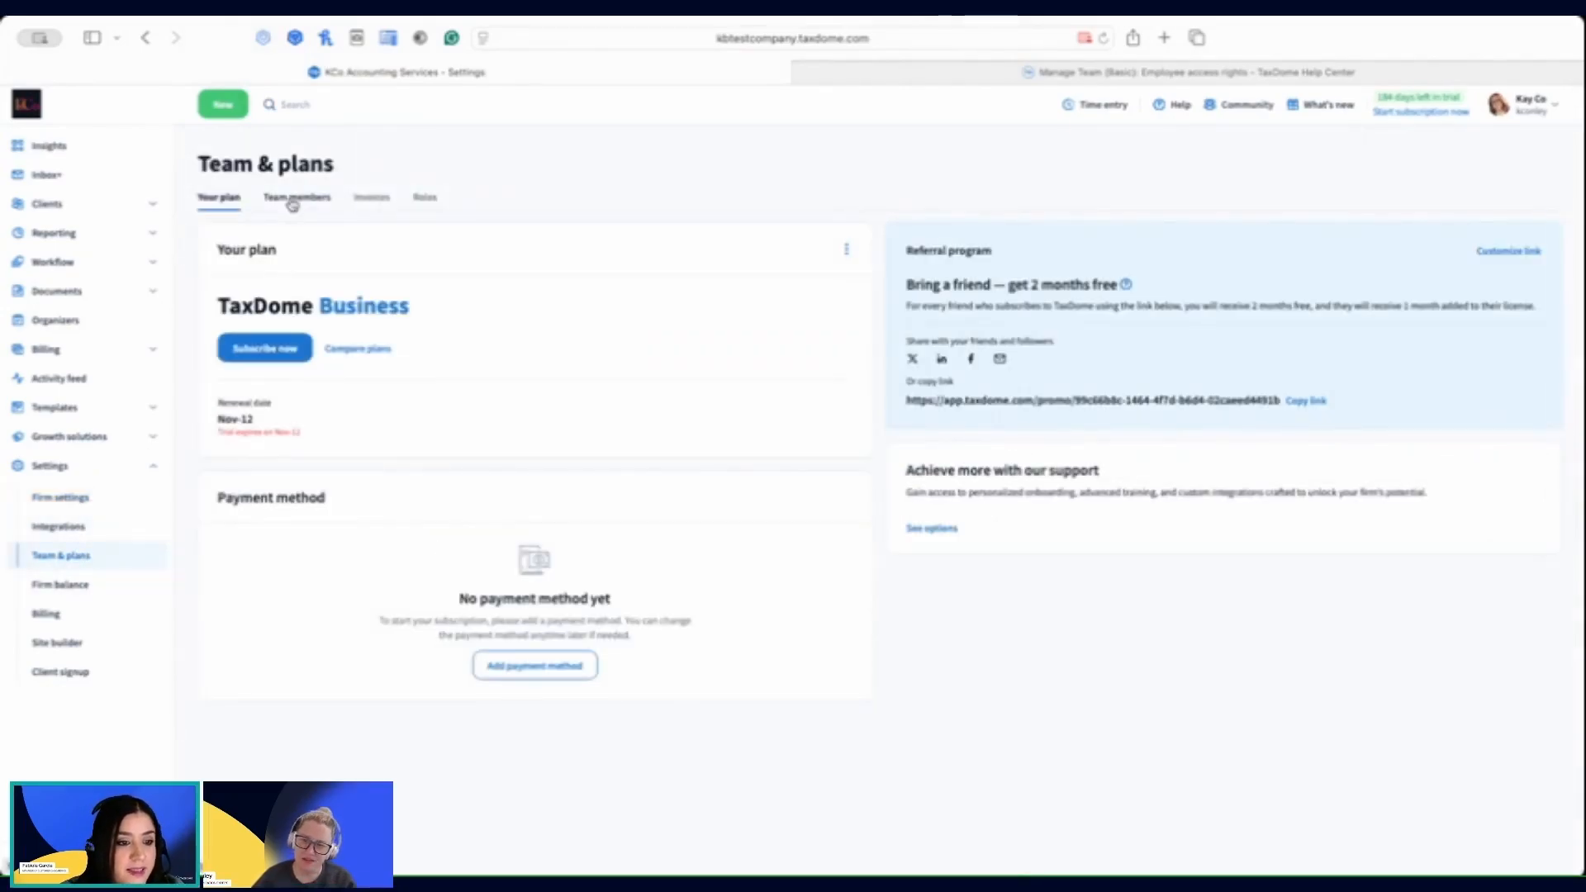
pyautogui.click(294, 199)
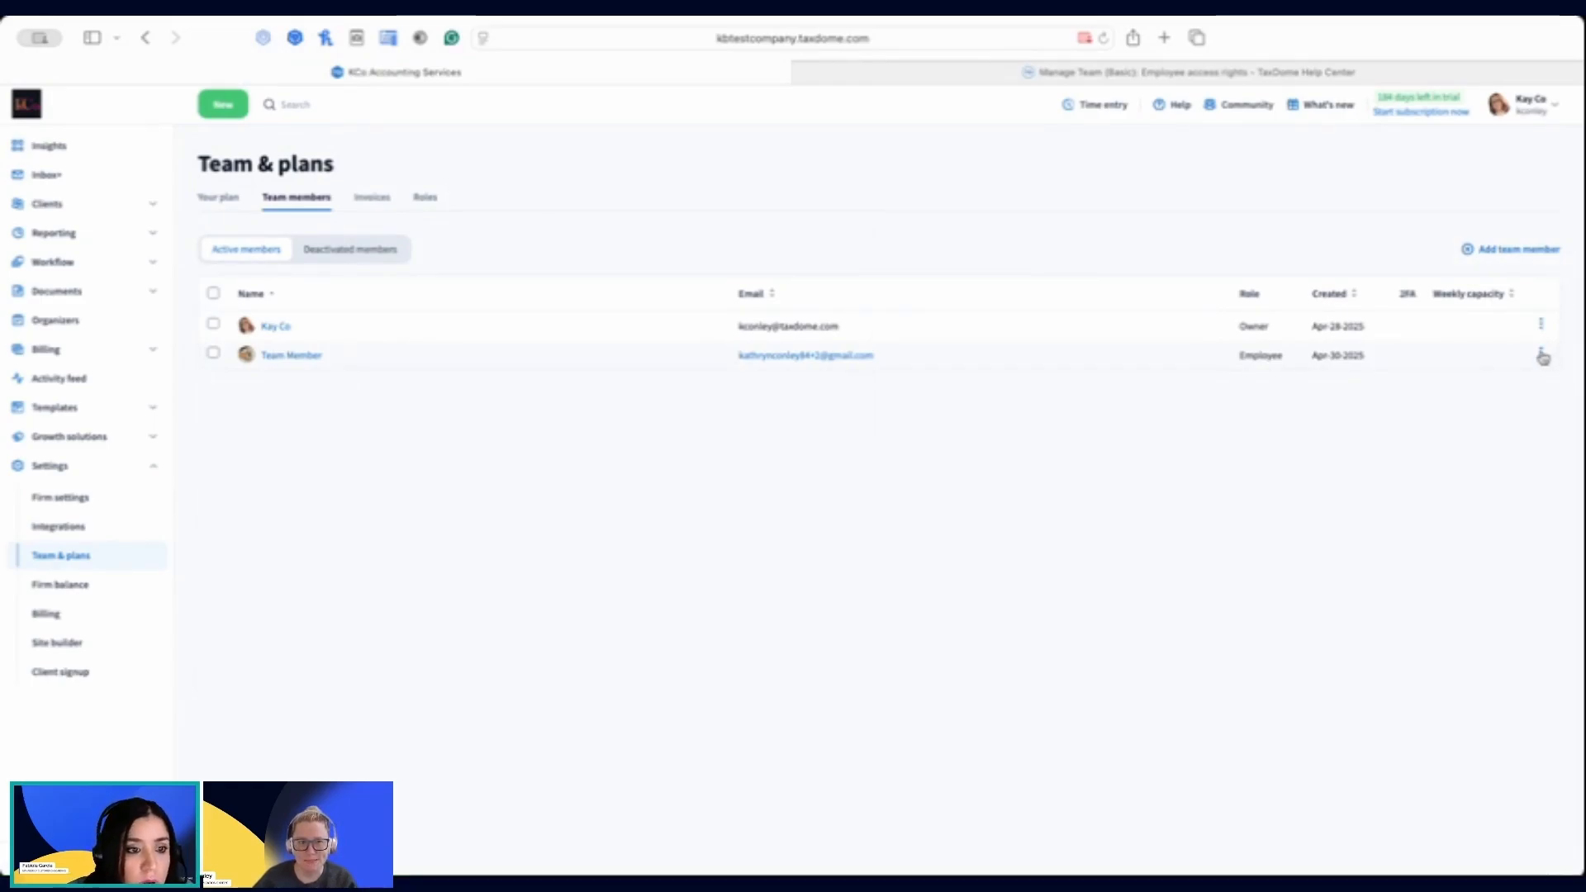
pyautogui.click(424, 200)
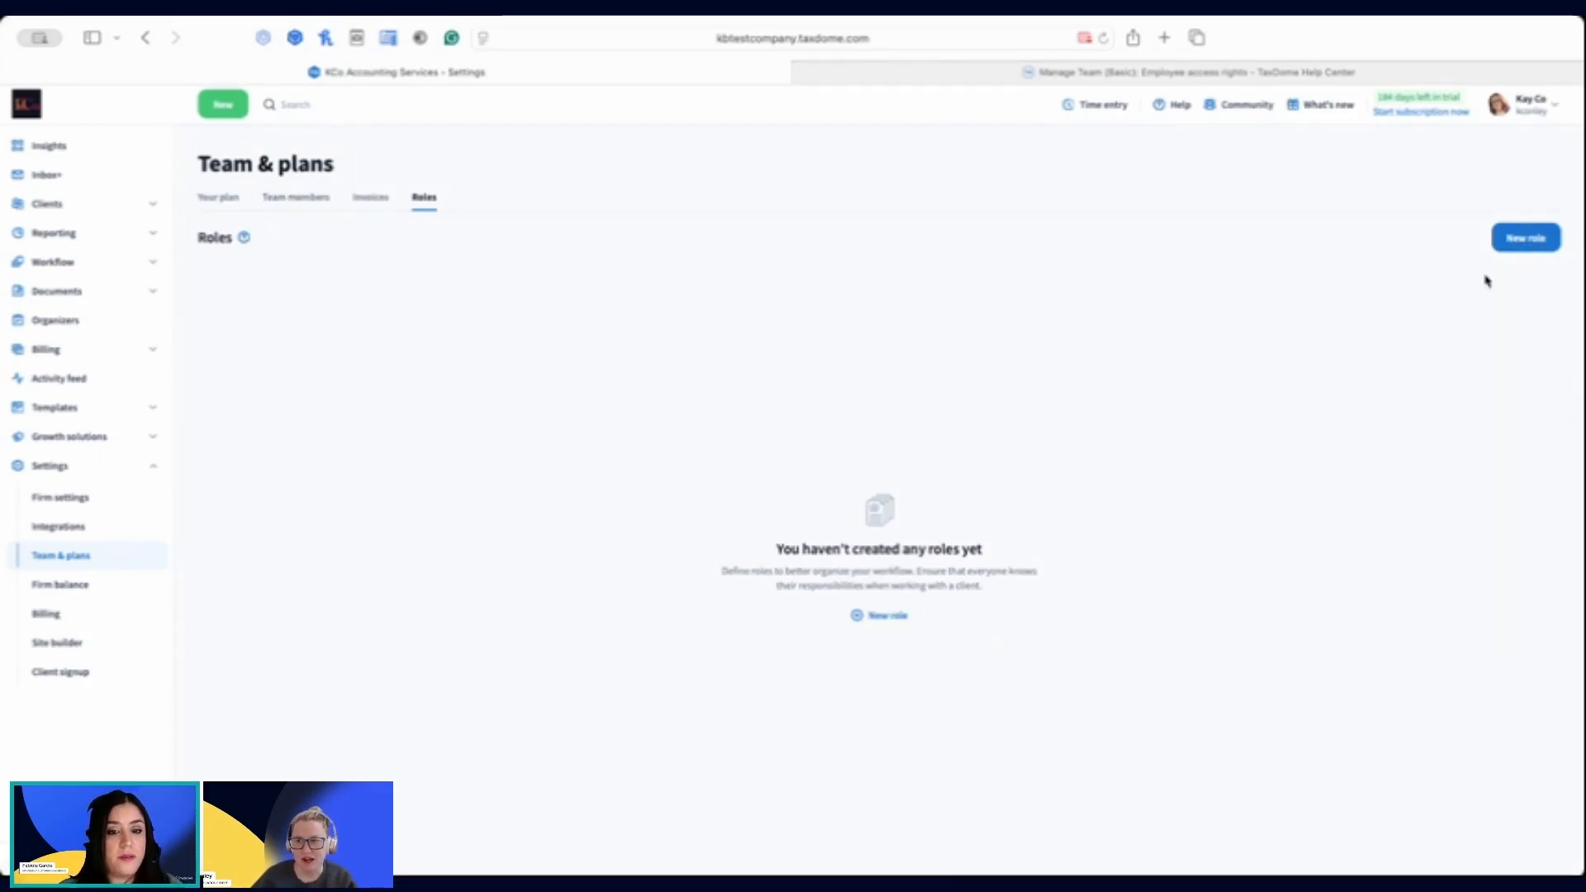
pyautogui.click(1538, 245)
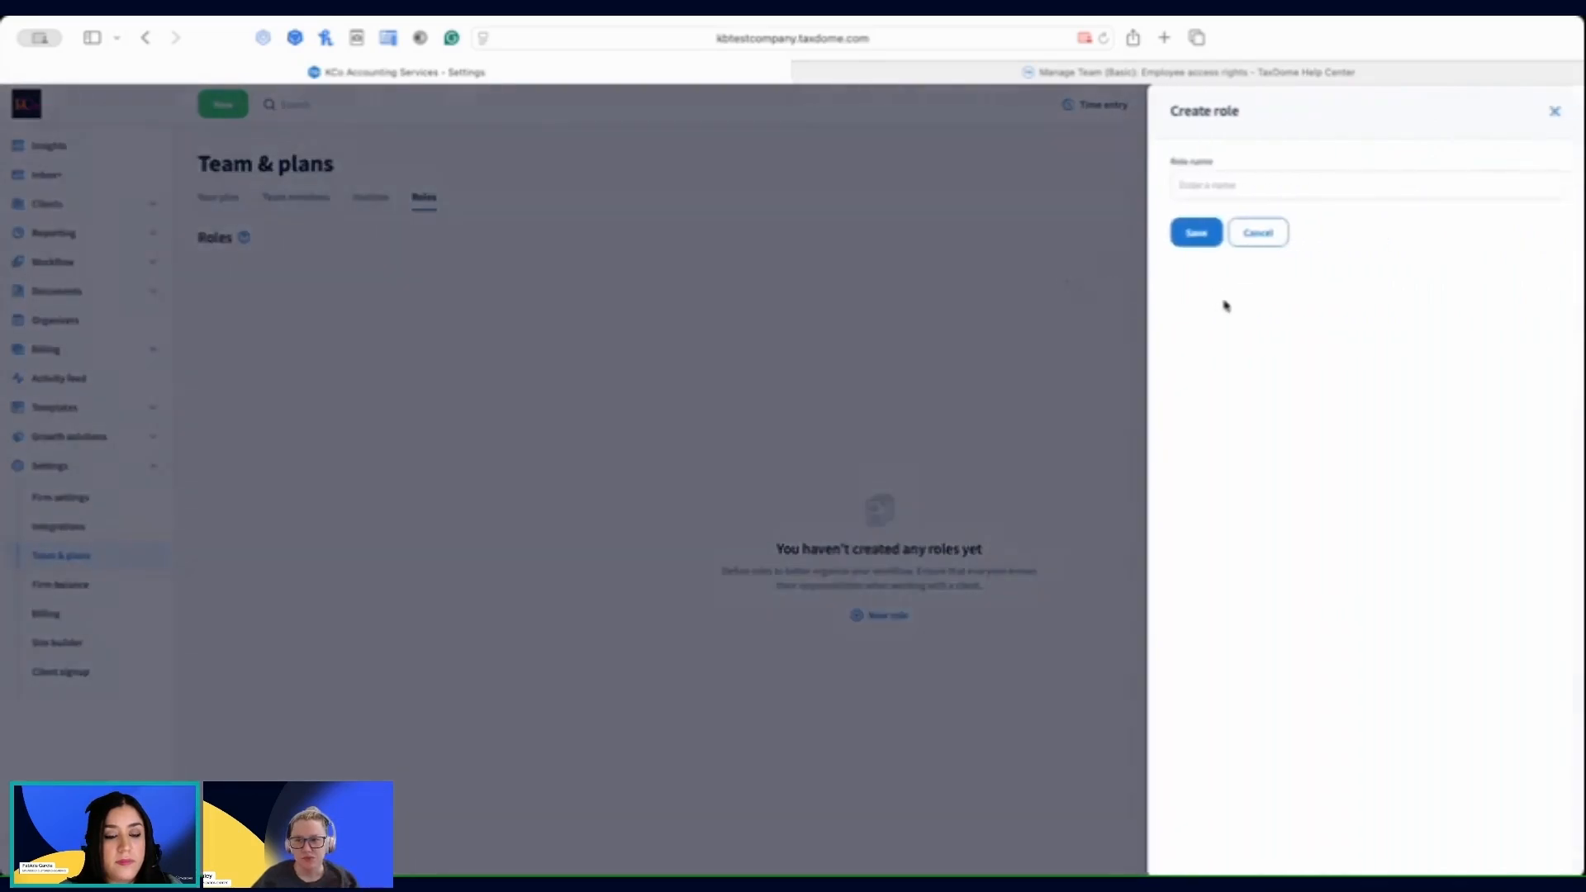
pyautogui.click(1254, 182)
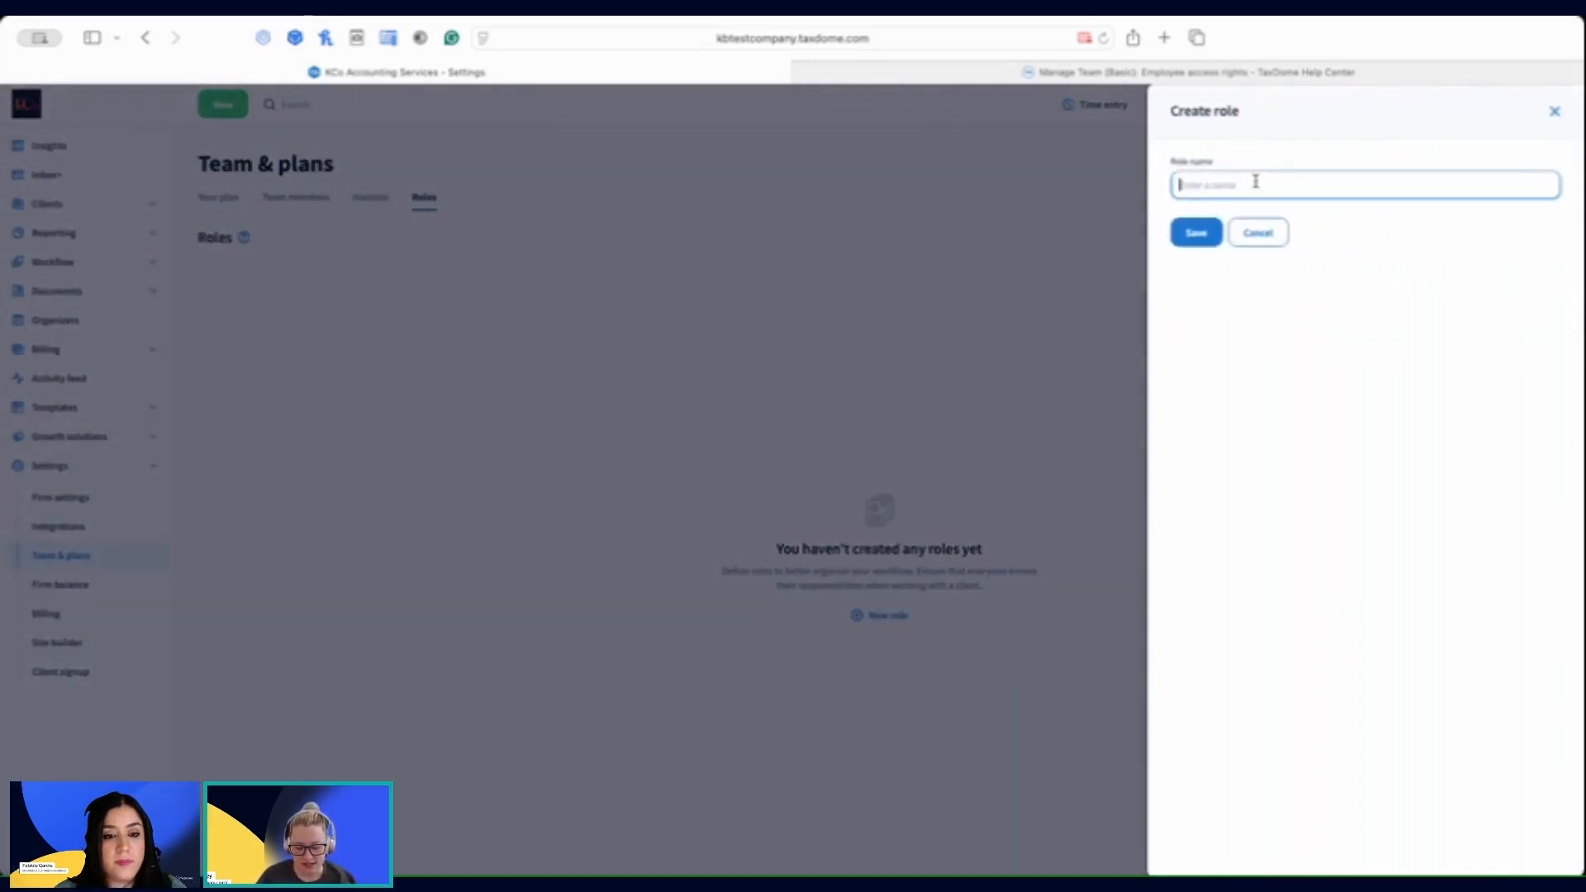
pyautogui.write('Mx')
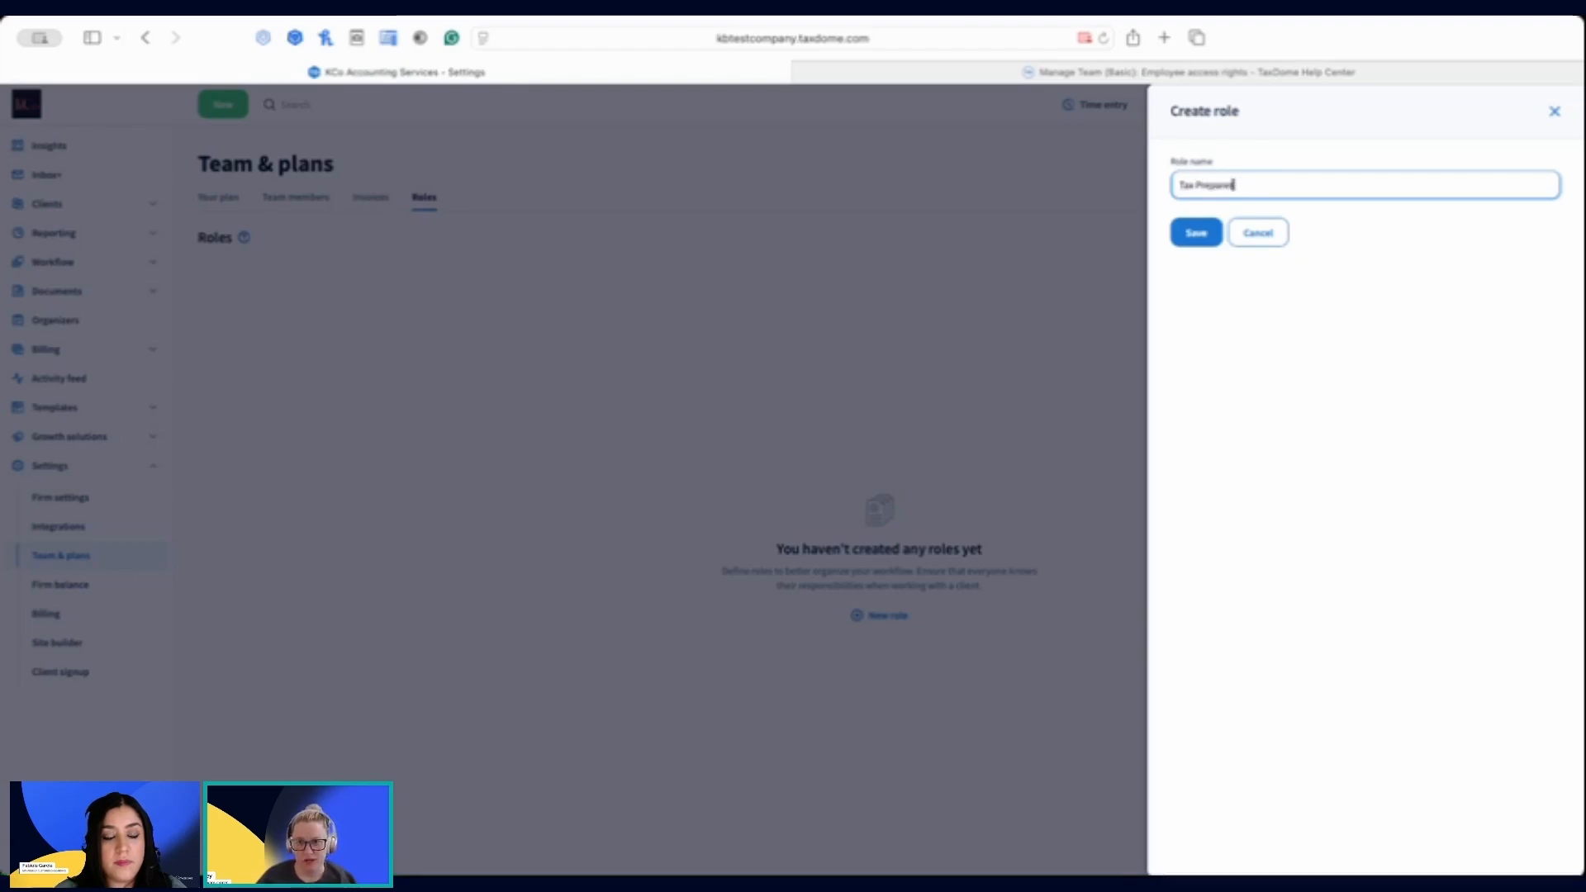
pyautogui.click(1196, 233)
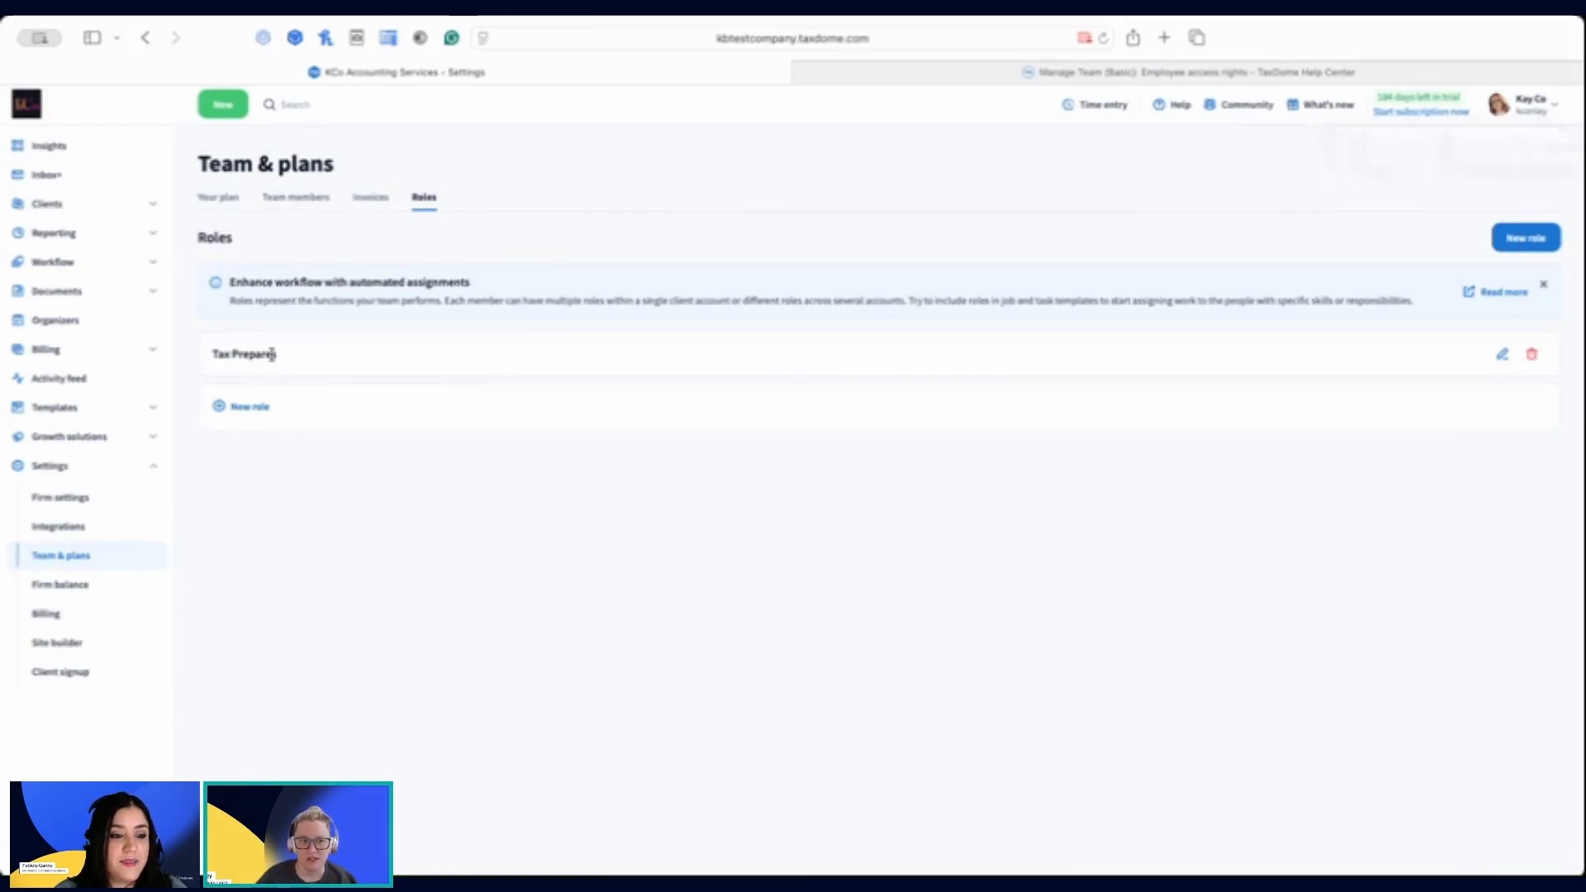
# Step: Rename the newly created role to "Tax Preparers" and save it
pyautogui.click(1502, 355)
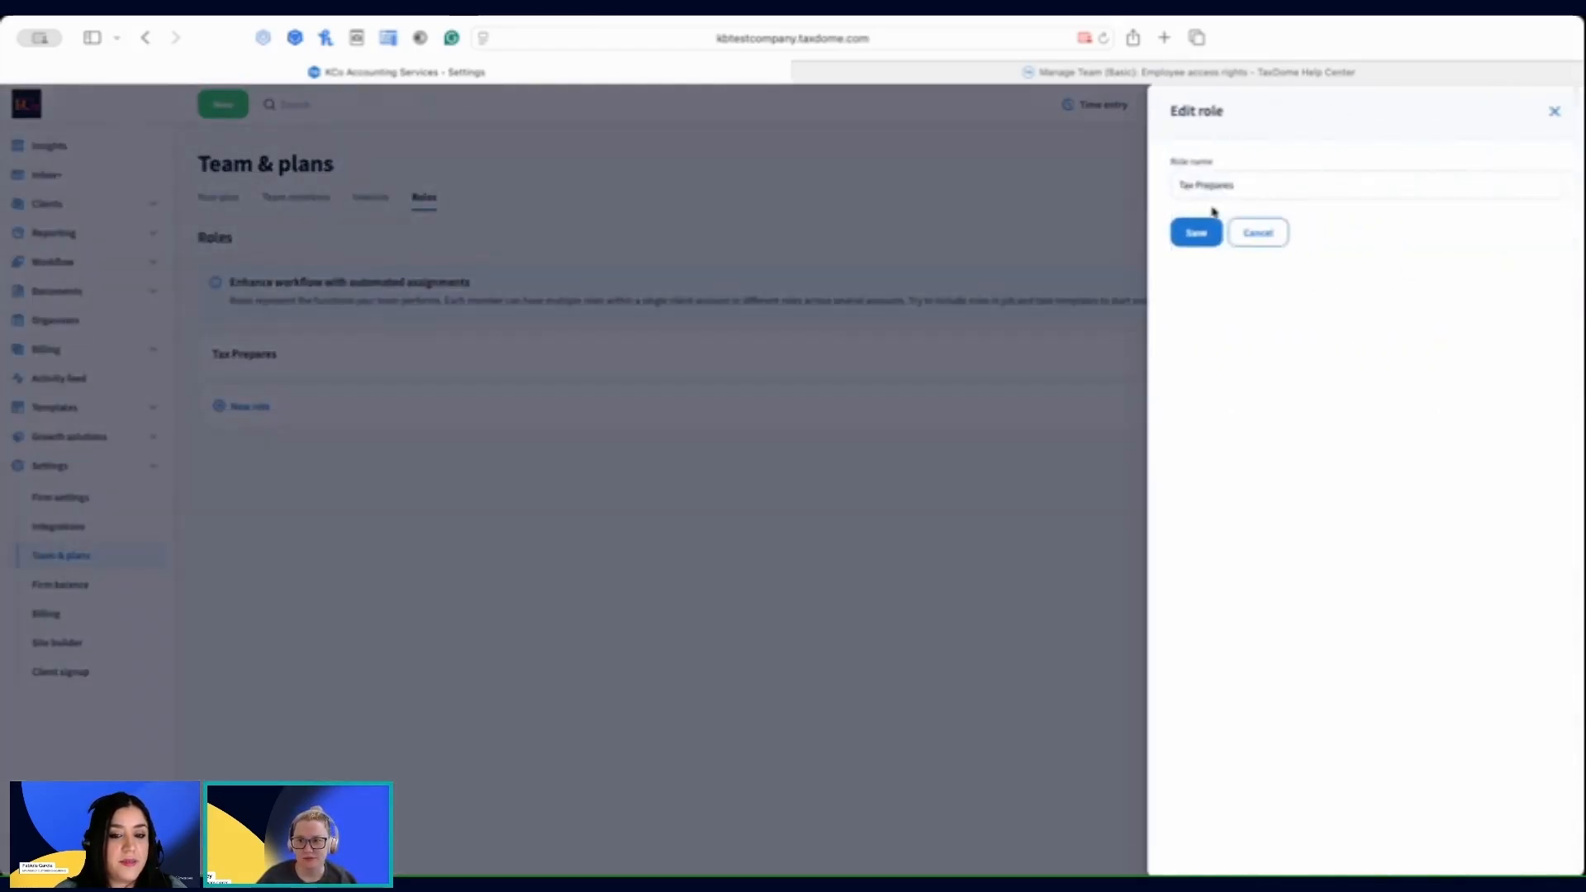
pyautogui.click(1228, 182)
pyautogui.click(1216, 235)
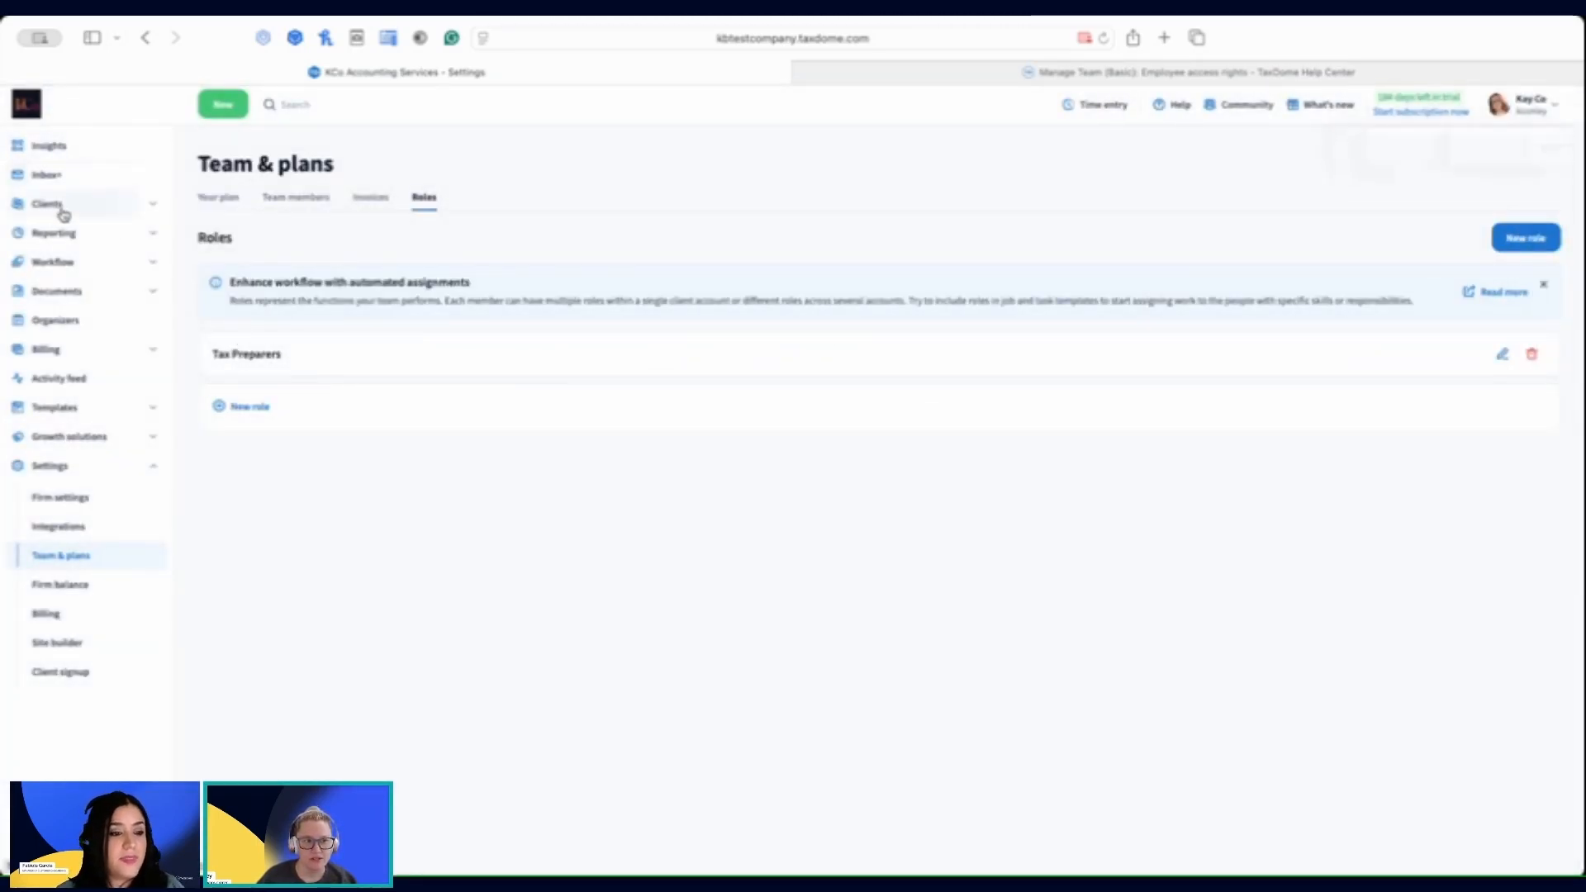
# Step: Assign "Team Member" to the Tax Preparers role in the account info of the Training Client account
pyautogui.click(150, 205)
pyautogui.click(84, 239)
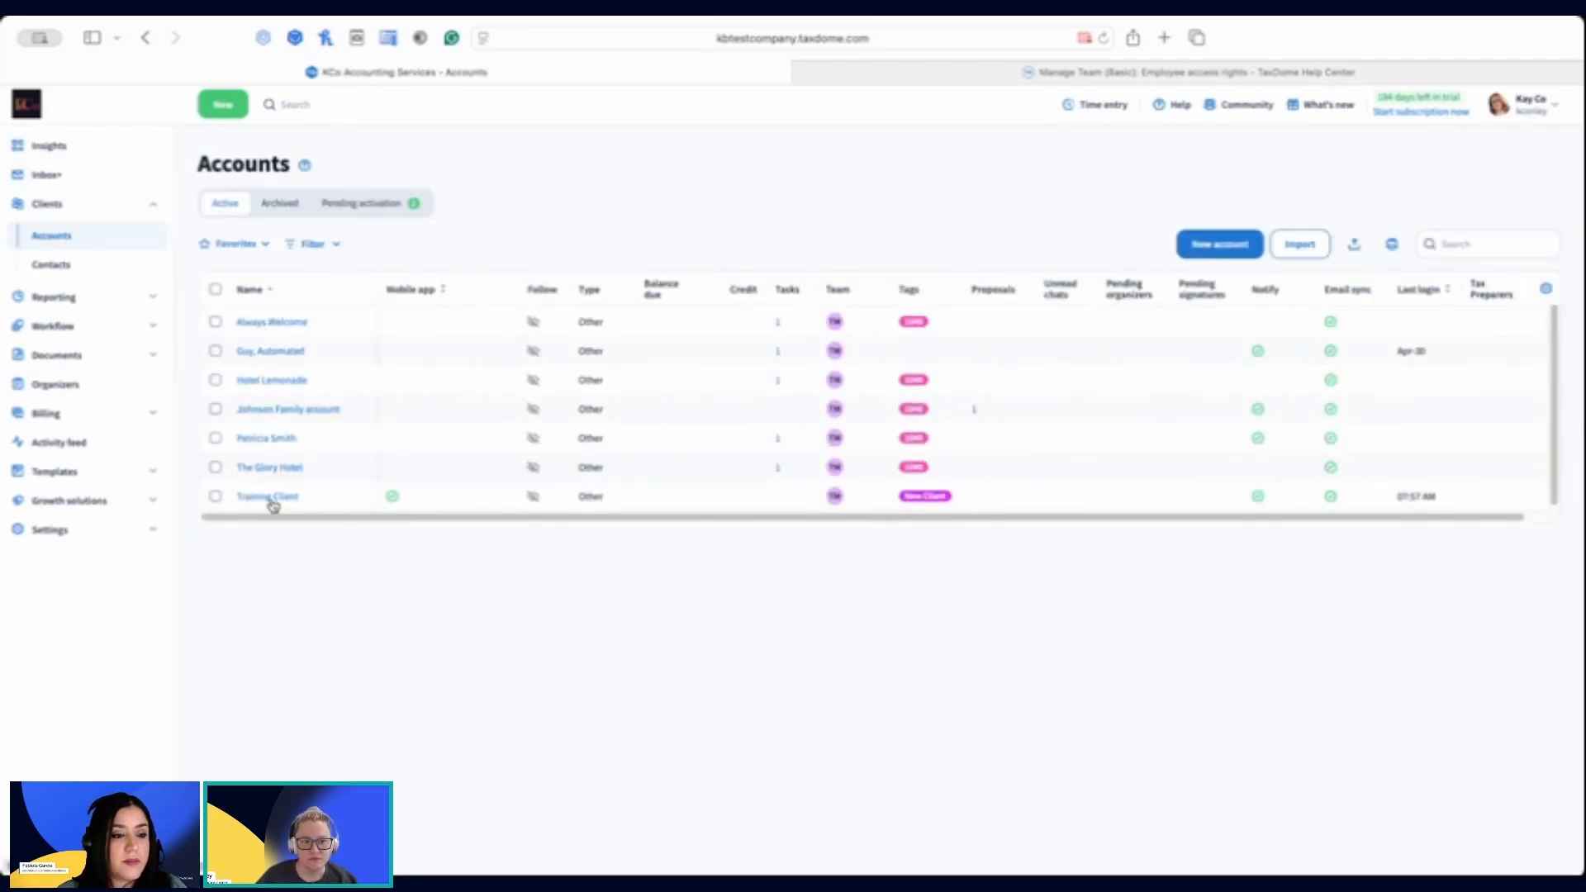
pyautogui.click(268, 497)
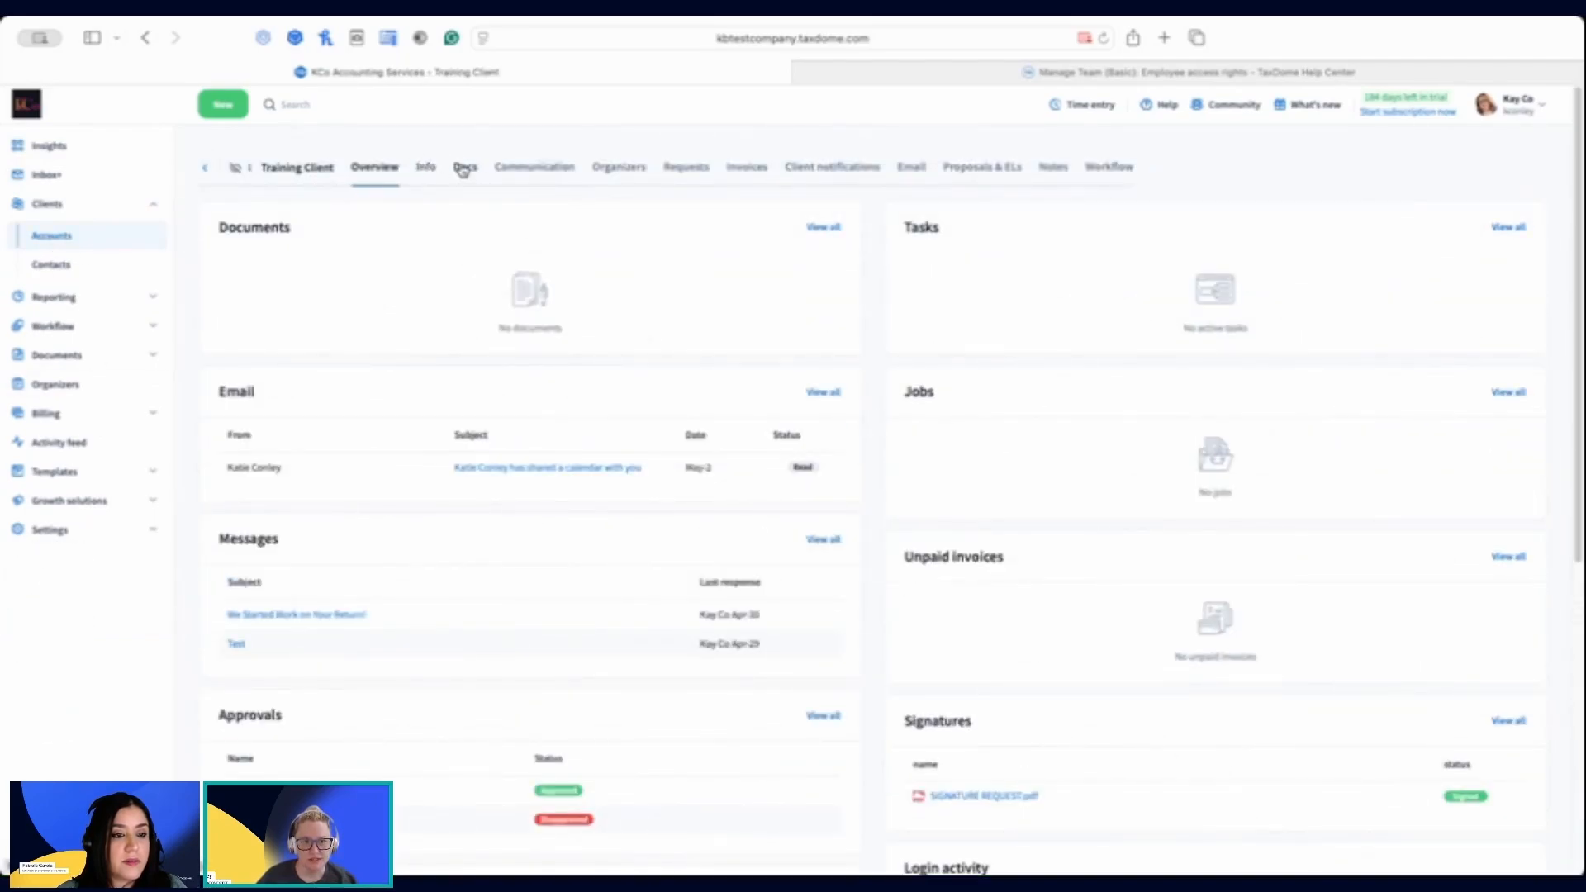
pyautogui.click(426, 167)
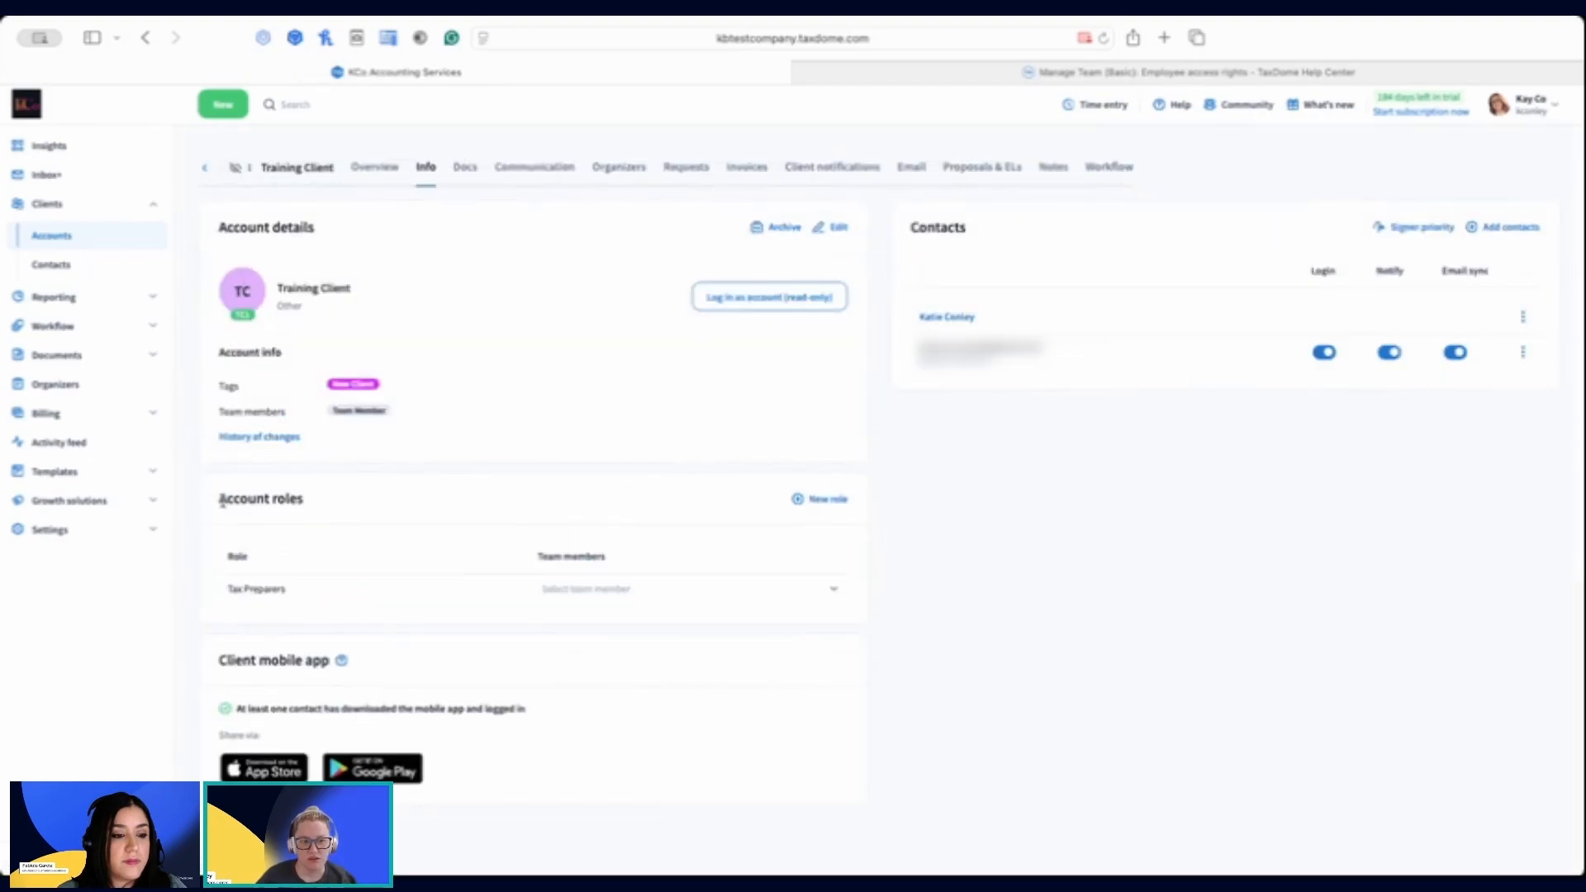
pyautogui.moveTo(219, 500); pyautogui.dragTo(328, 521)
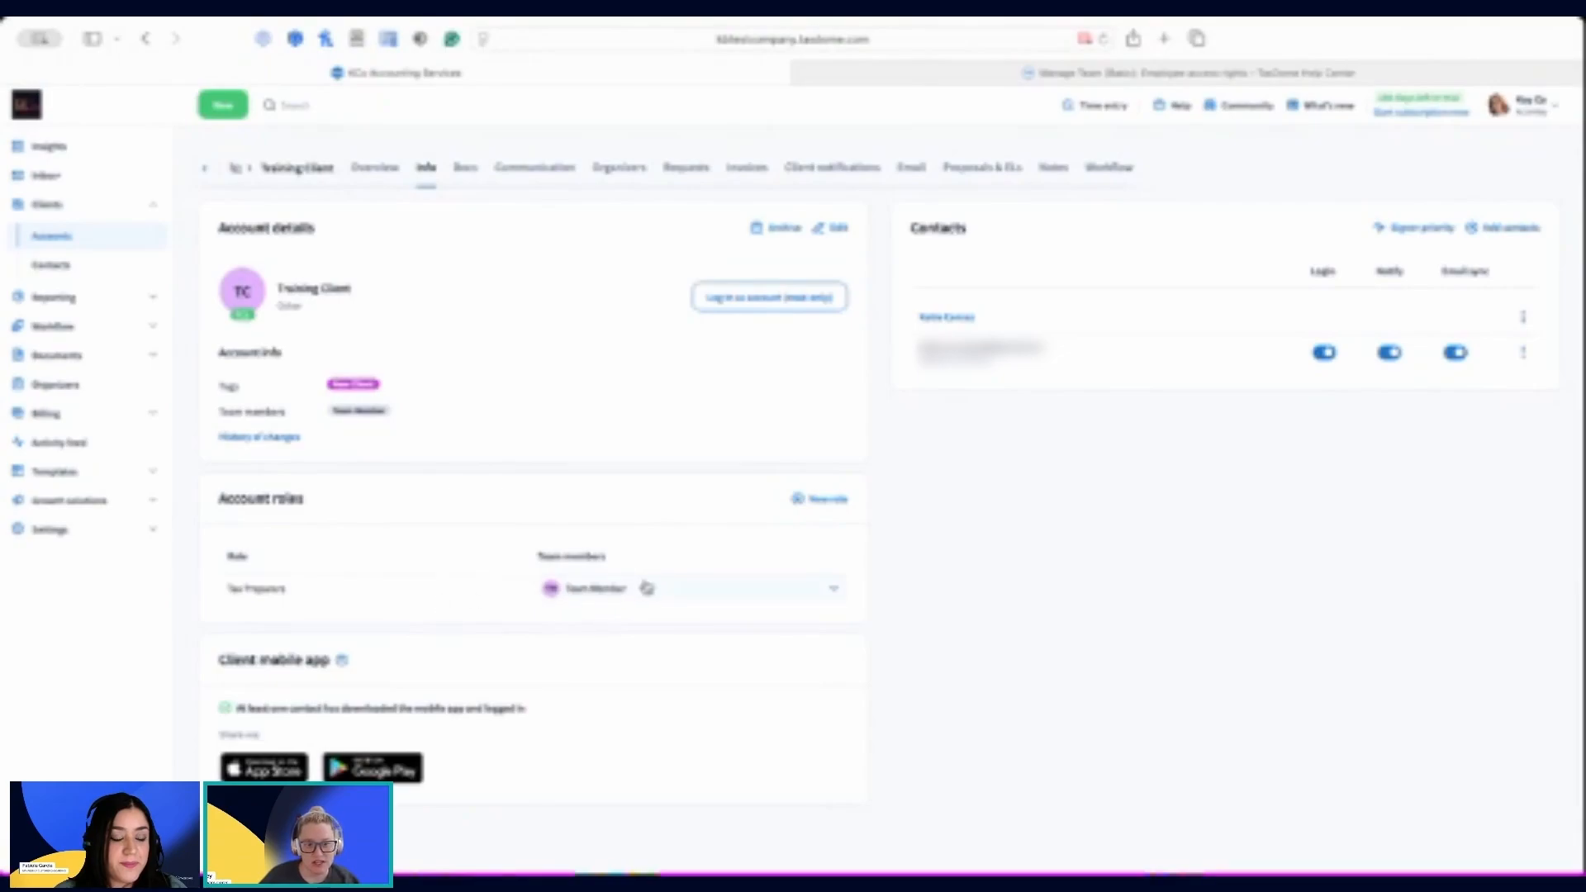
# Step: Check which team members can be assigned to the Tax Preparers role on the Training Client account
pyautogui.click(645, 590)
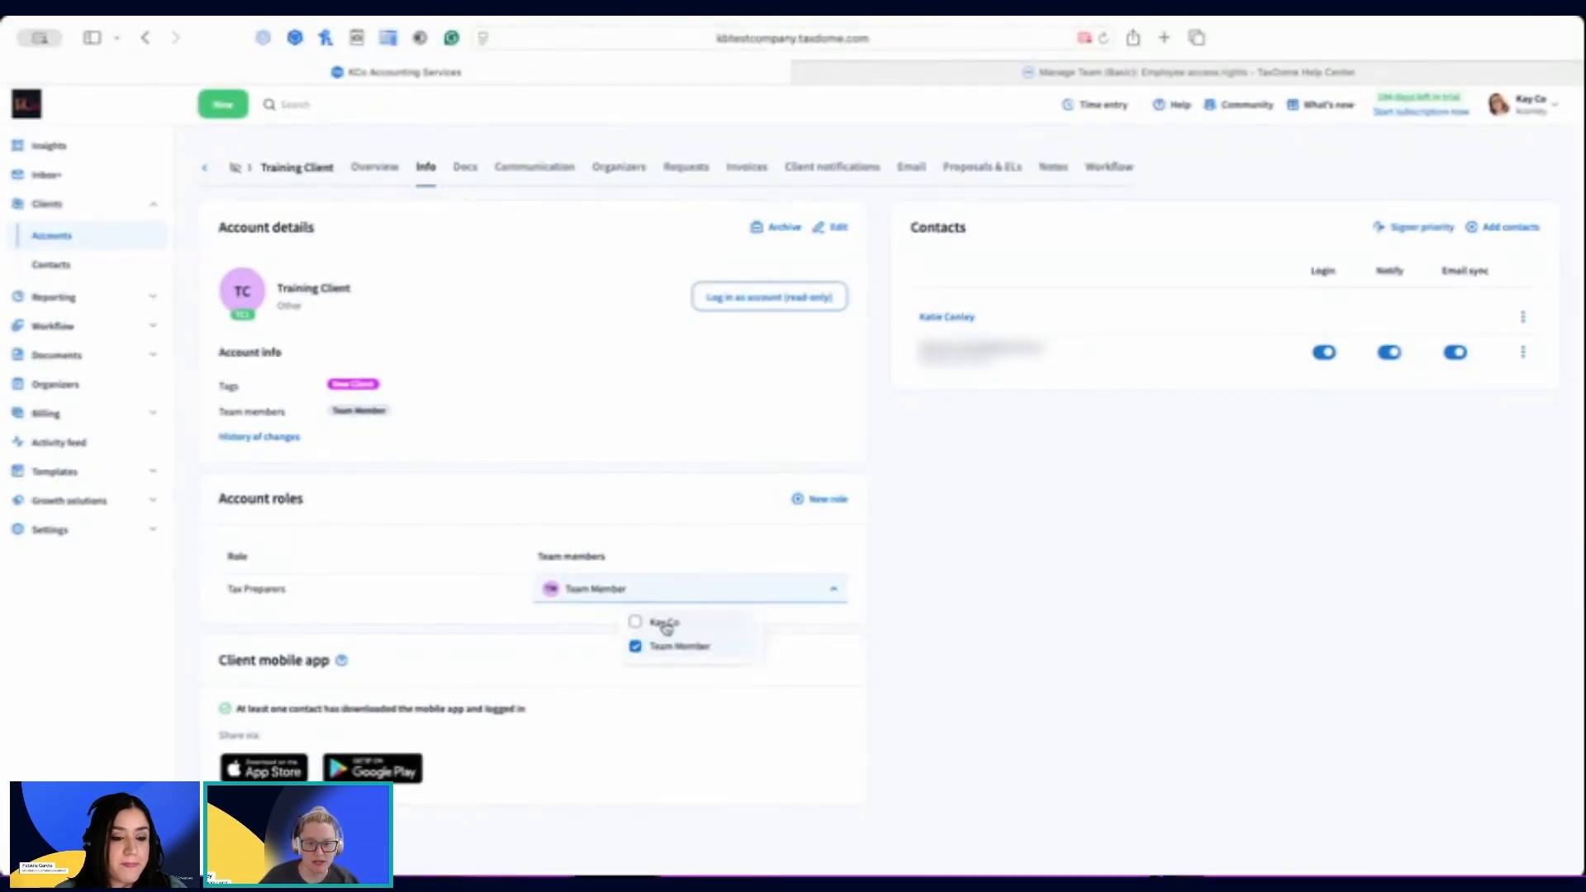
pyautogui.click(379, 587)
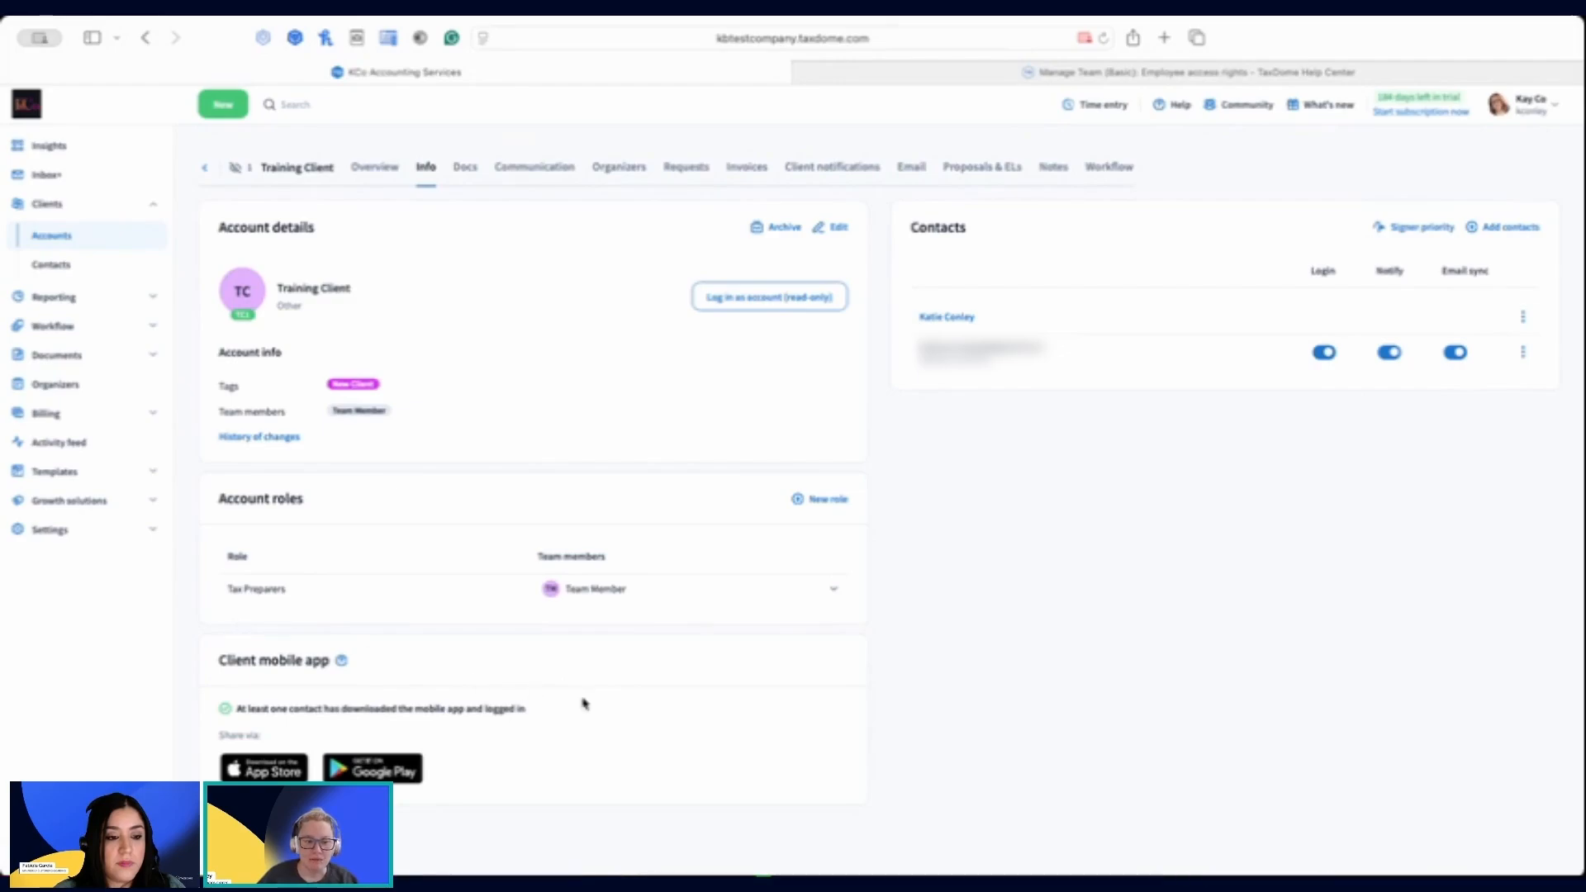
# Step: Open the Training Client account details for editing, review the account info and contacts, and save the account
pyautogui.click(839, 229)
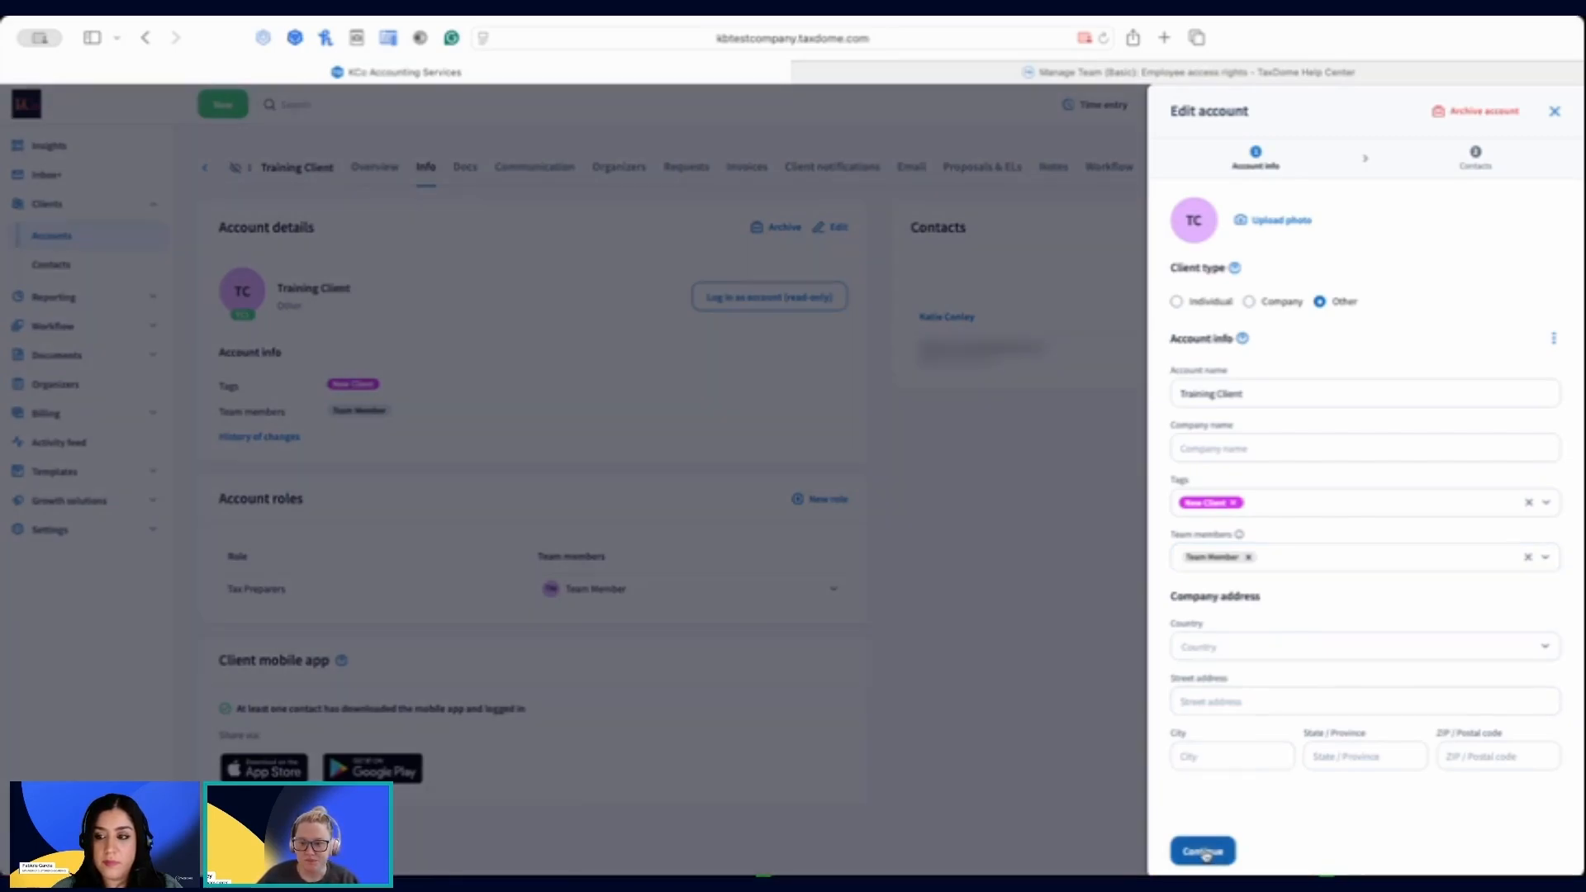
pyautogui.click(1205, 853)
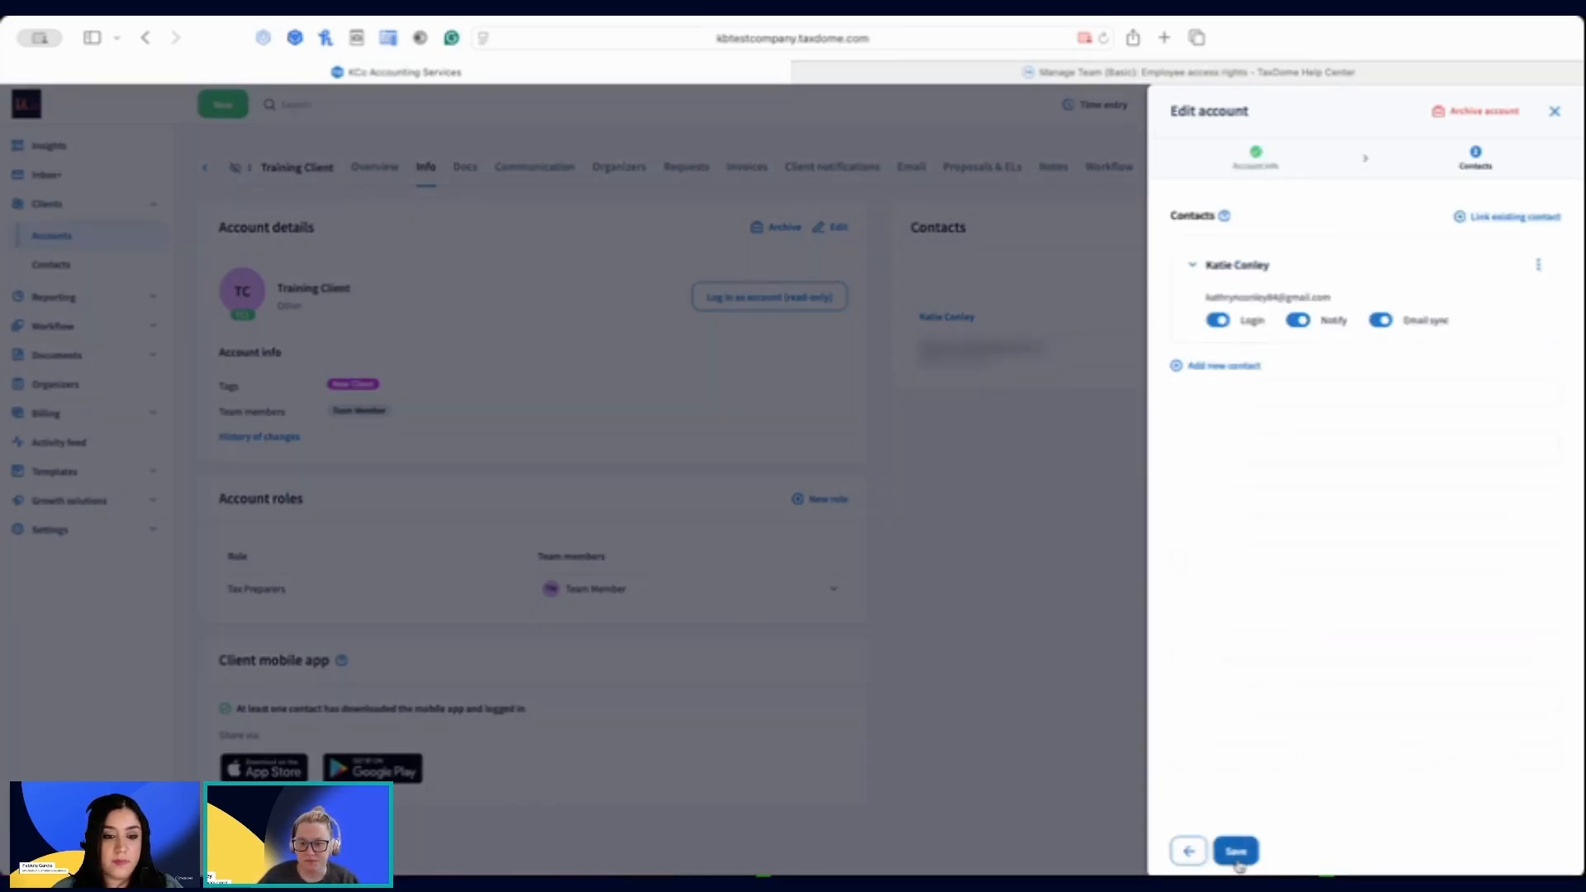
pyautogui.click(1237, 853)
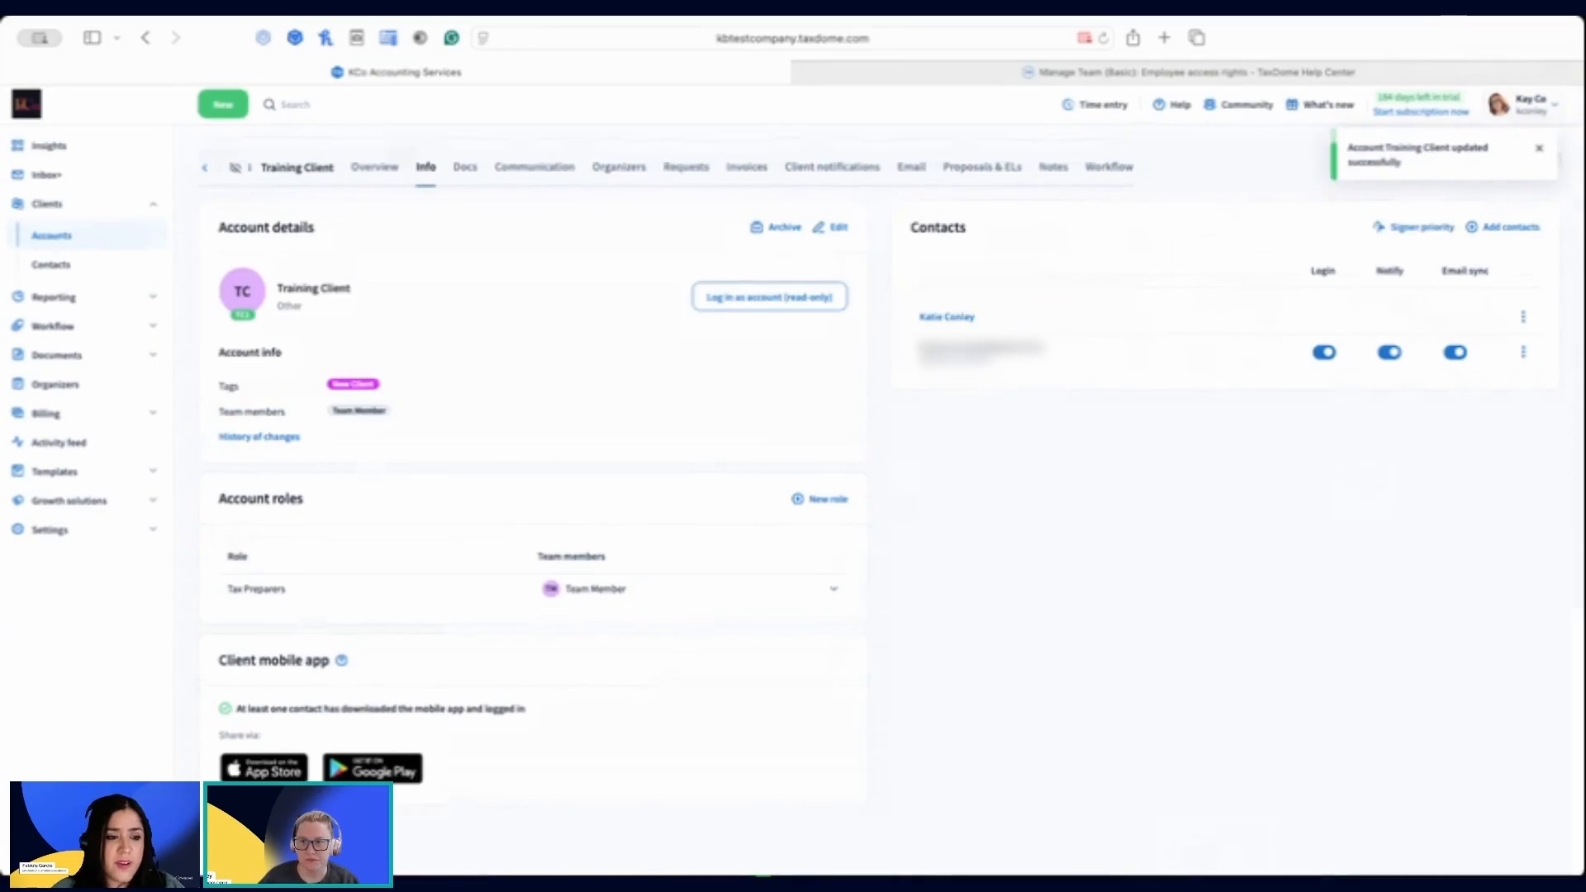
pyautogui.click(1251, 460)
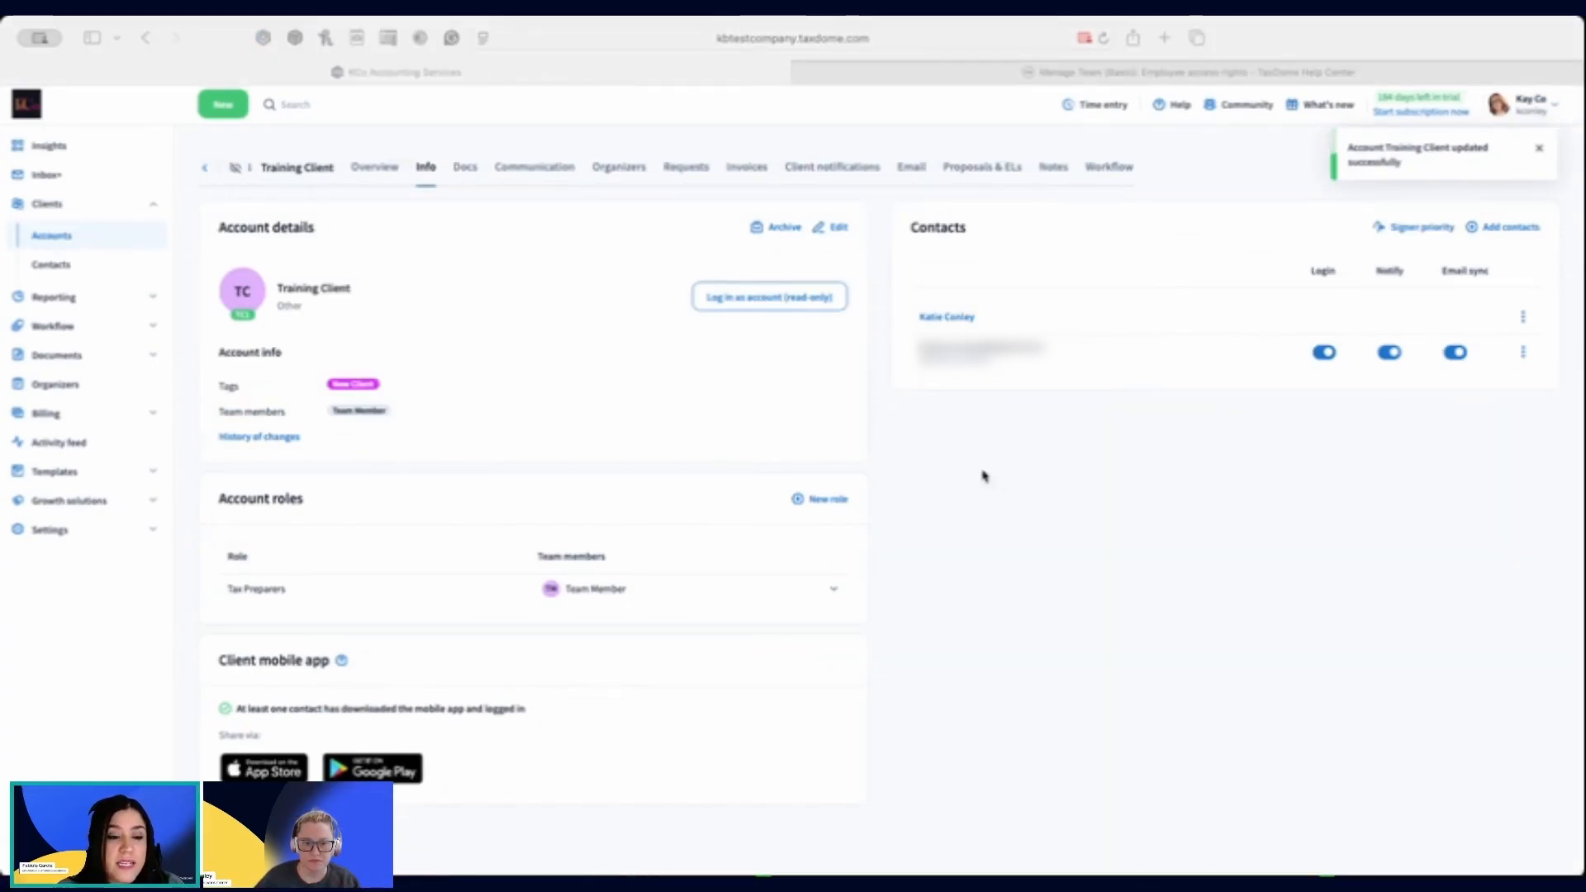
pyautogui.click(1010, 487)
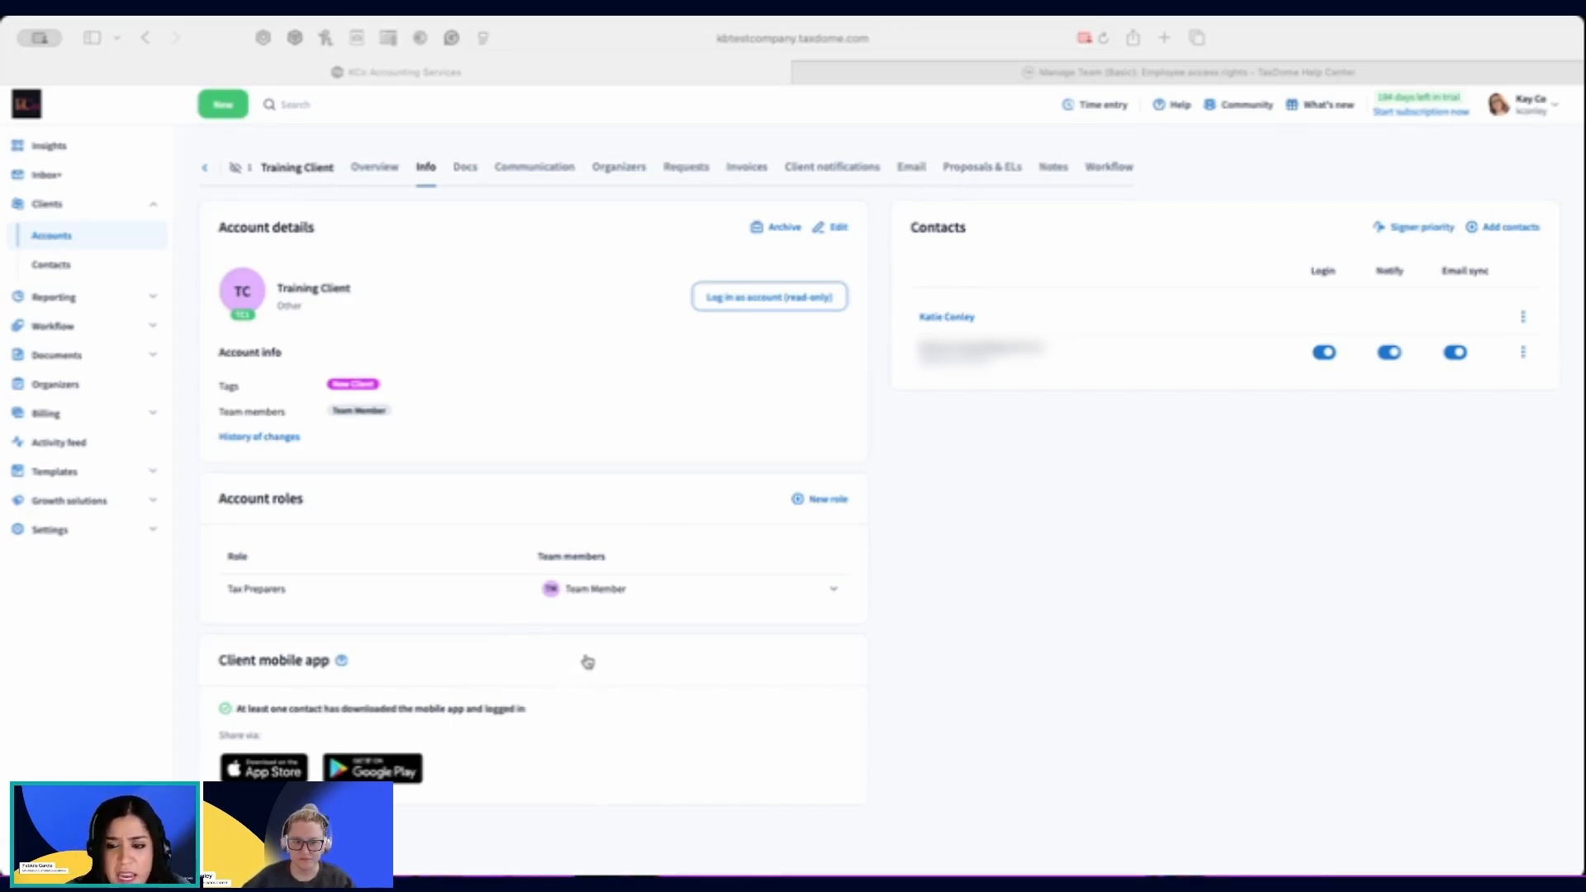
pyautogui.click(1353, 671)
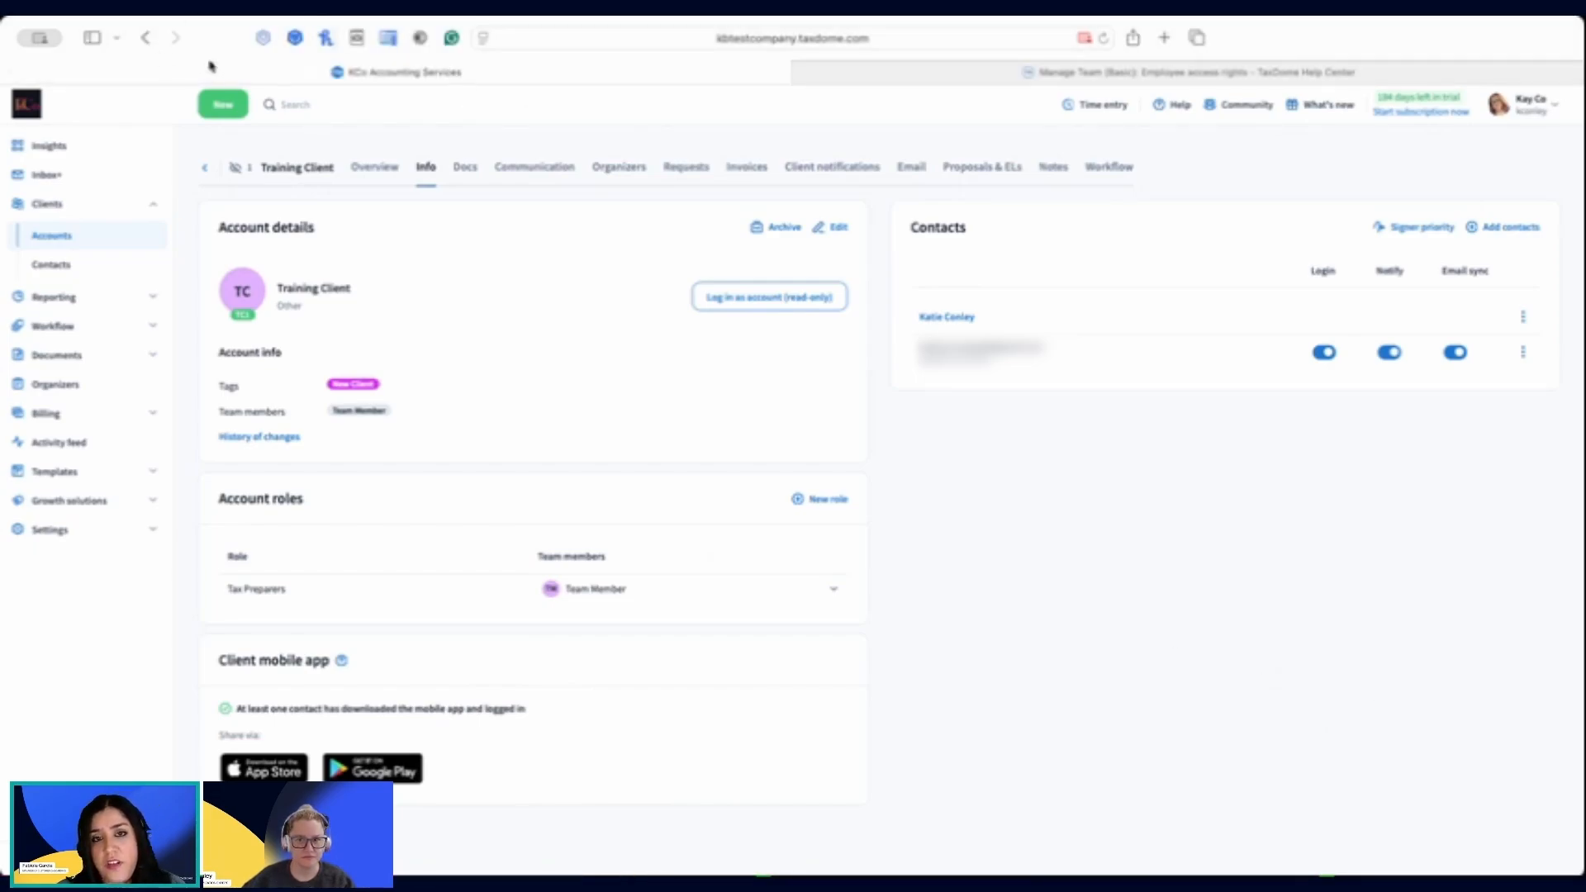